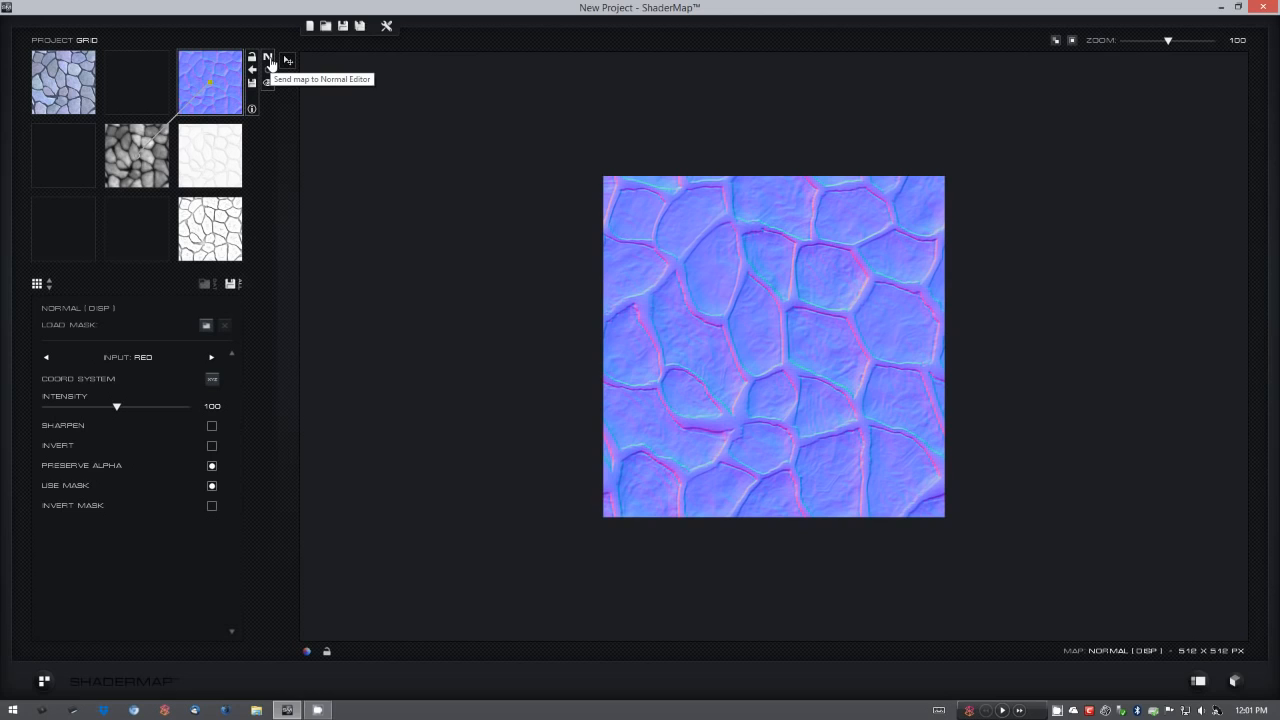
- Send the normal map to the Normal Editor and lasso-select a tall irregular area left of the map's centre
{"action": "left_click", "coordinate": [268, 60]}
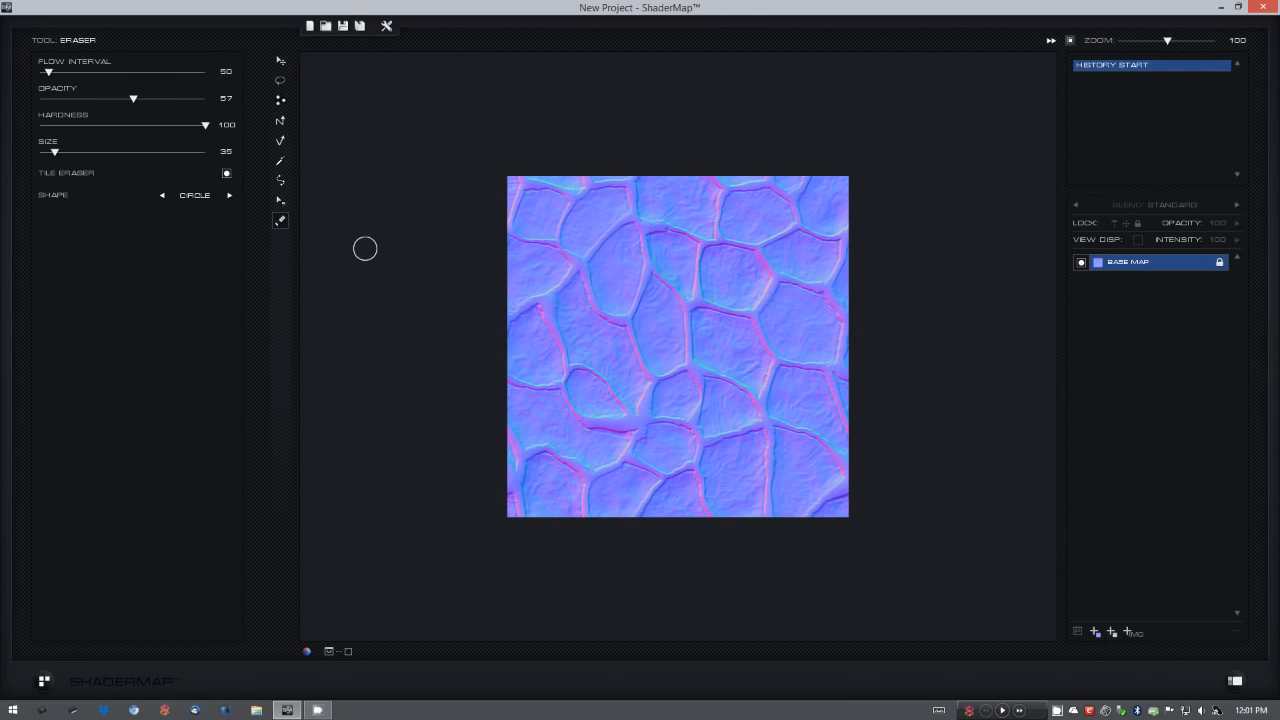
{"action": "left_click", "coordinate": [280, 62]}
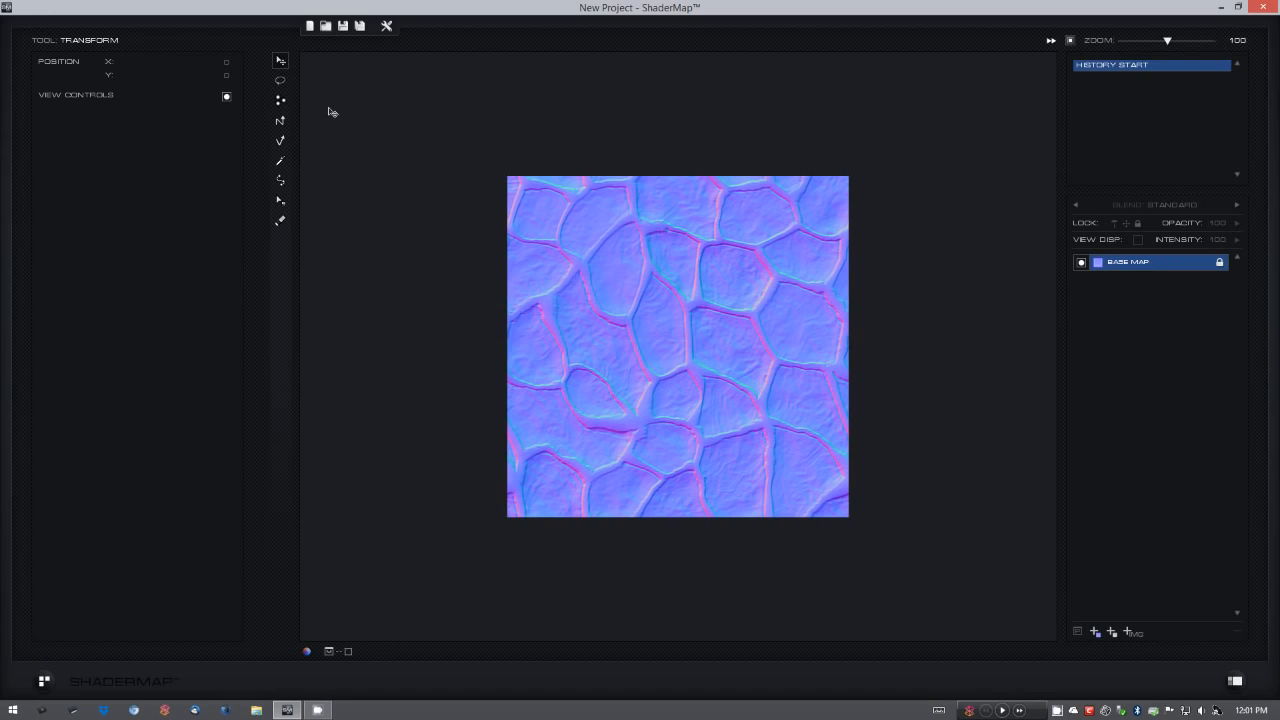
{"action": "left_click", "coordinate": [281, 81]}
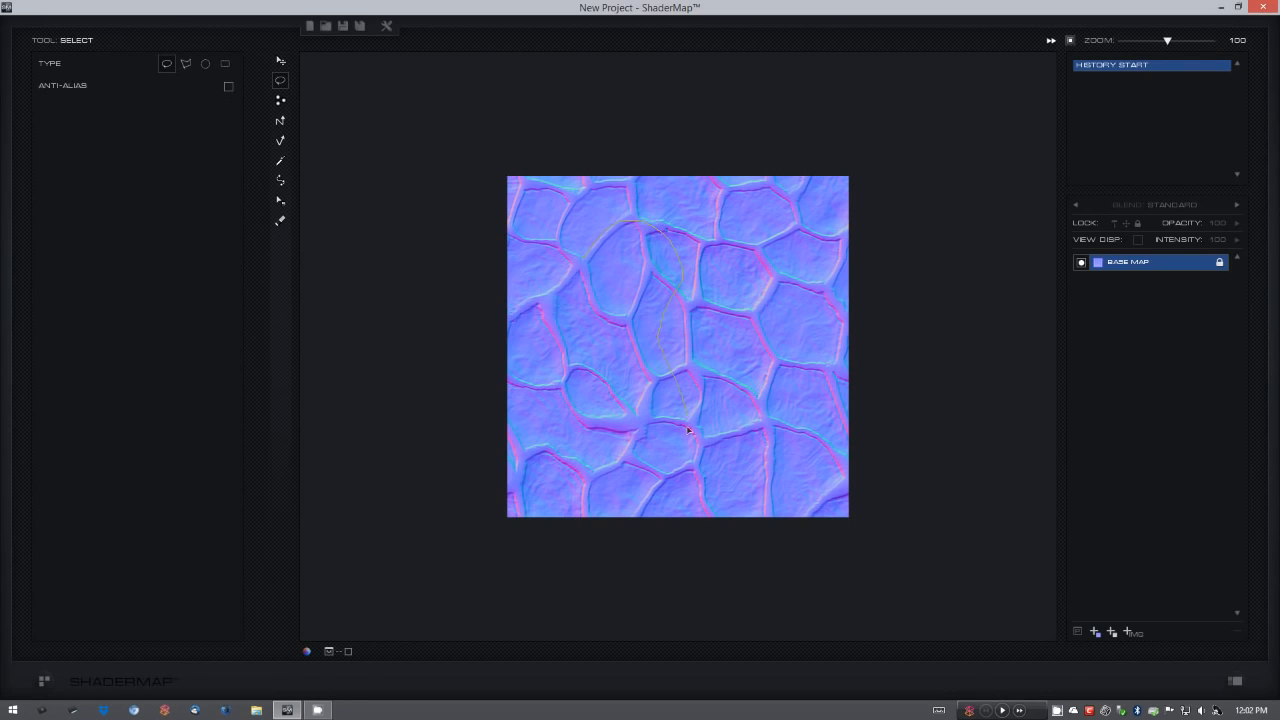
{"action": "left_click_drag", "start_coordinate": [588, 373], "coordinate": [571, 296]}
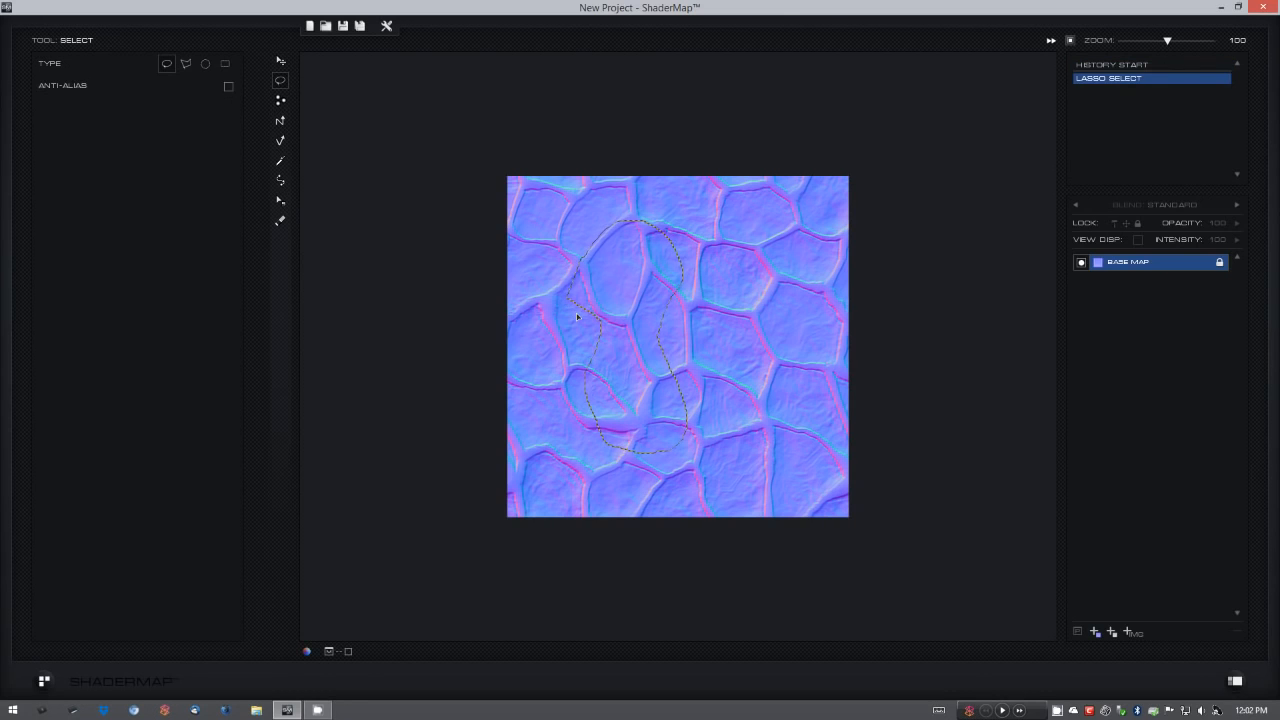
- Paste the selected normals as a new layer, shift it slightly up and right, and delete that layer
{"action": "key", "text": "ctrl+v"}
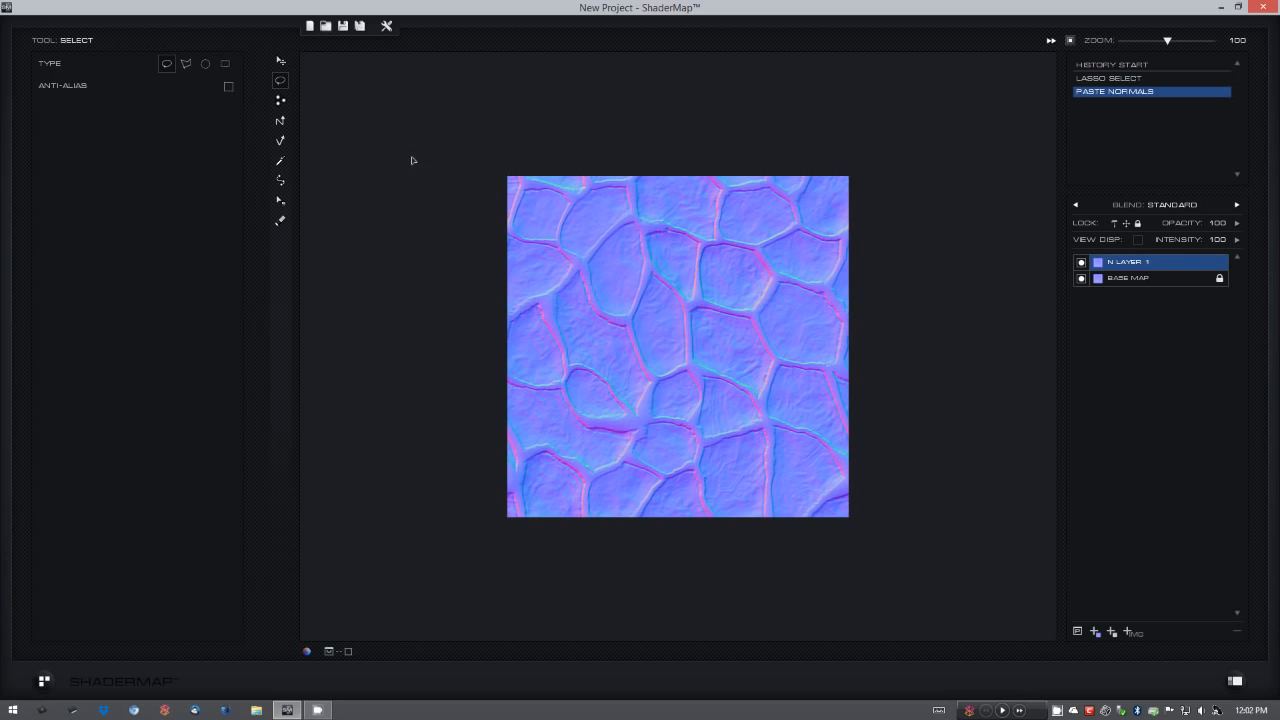
{"action": "left_click", "coordinate": [281, 61]}
{"action": "left_click_drag", "start_coordinate": [646, 321], "coordinate": [663, 301]}
{"action": "key", "text": "Delete"}
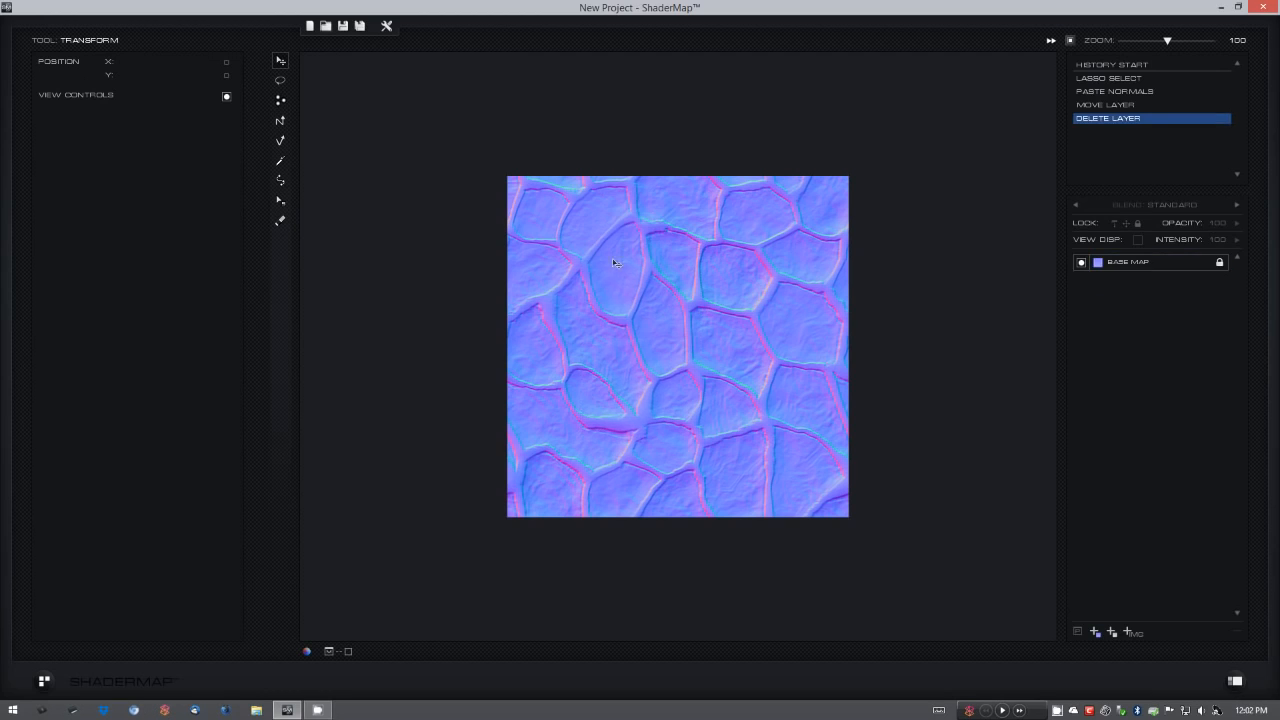
- Switch to the D Brush, try several shapes from the Standard library, and choose the solid circle brush
{"action": "left_click", "coordinate": [281, 102]}
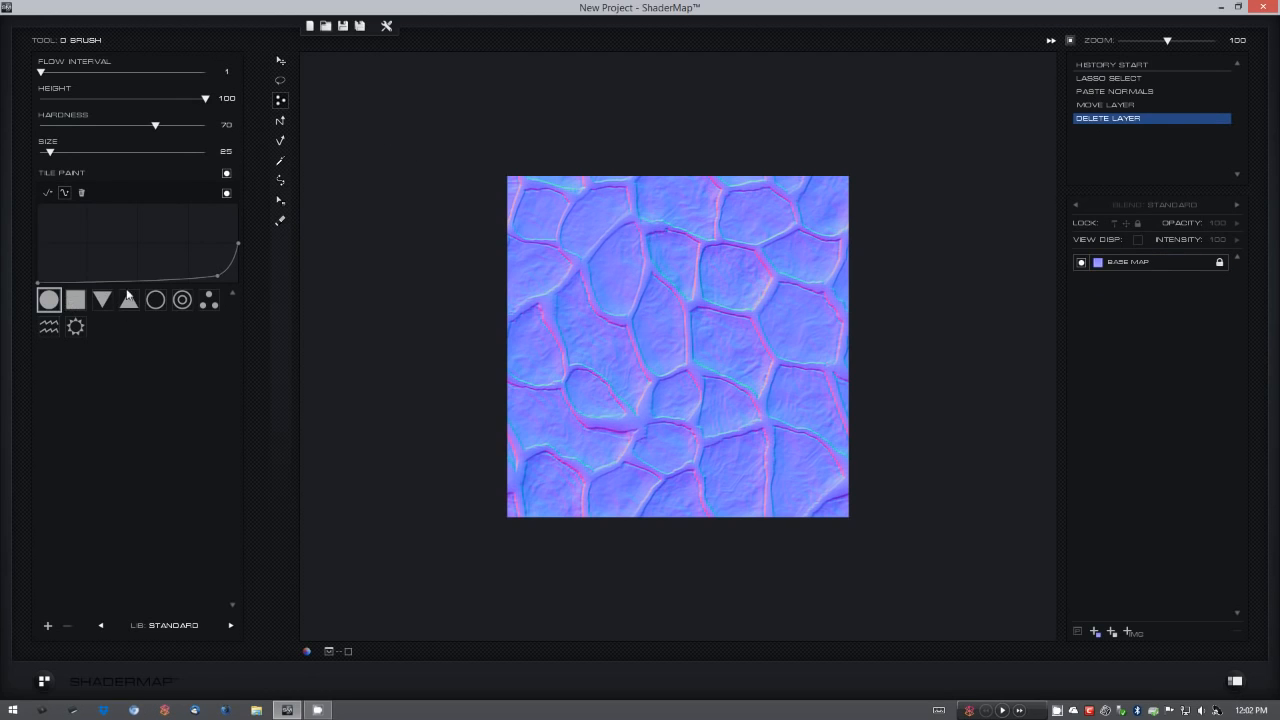
{"action": "left_click", "coordinate": [182, 299]}
{"action": "left_click", "coordinate": [207, 301]}
{"action": "left_click", "coordinate": [126, 302]}
{"action": "left_click", "coordinate": [76, 300]}
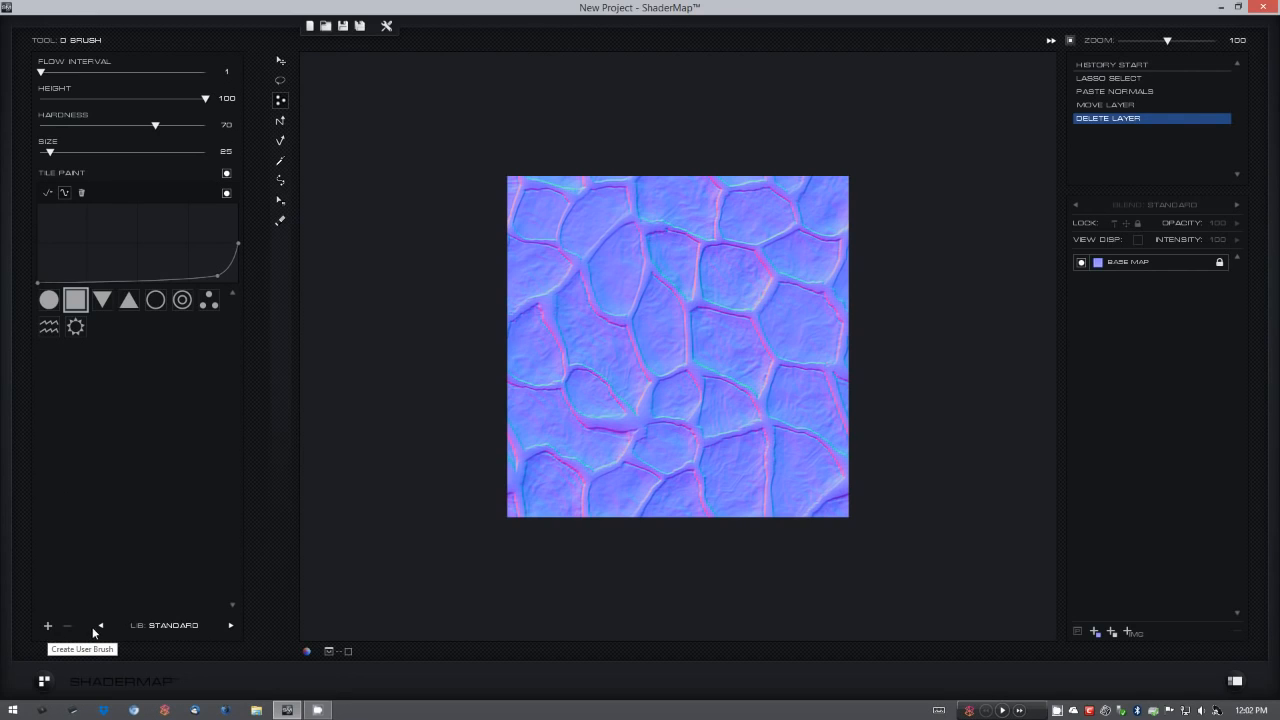
{"action": "left_click", "coordinate": [167, 626]}
{"action": "left_click", "coordinate": [167, 627]}
{"action": "left_click", "coordinate": [49, 301]}
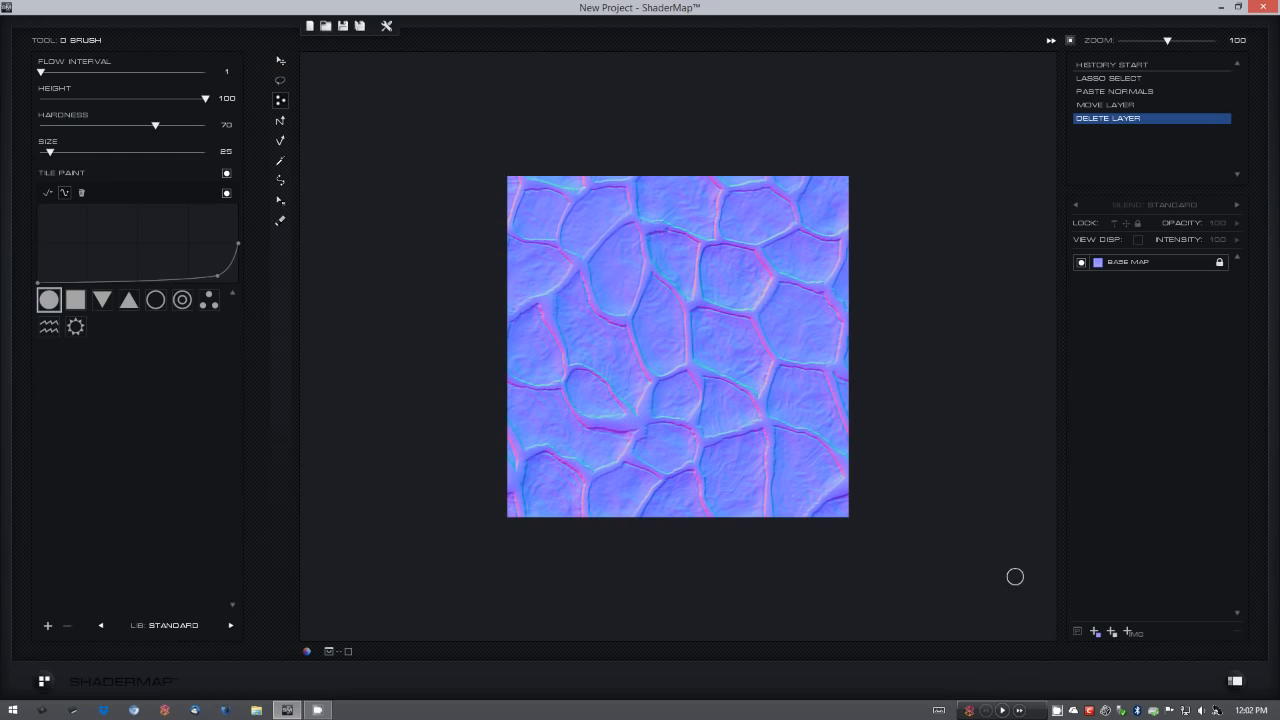
- Add a displacement layer and paint a closed, winding line across the middle of the map
{"action": "left_click", "coordinate": [1111, 632]}
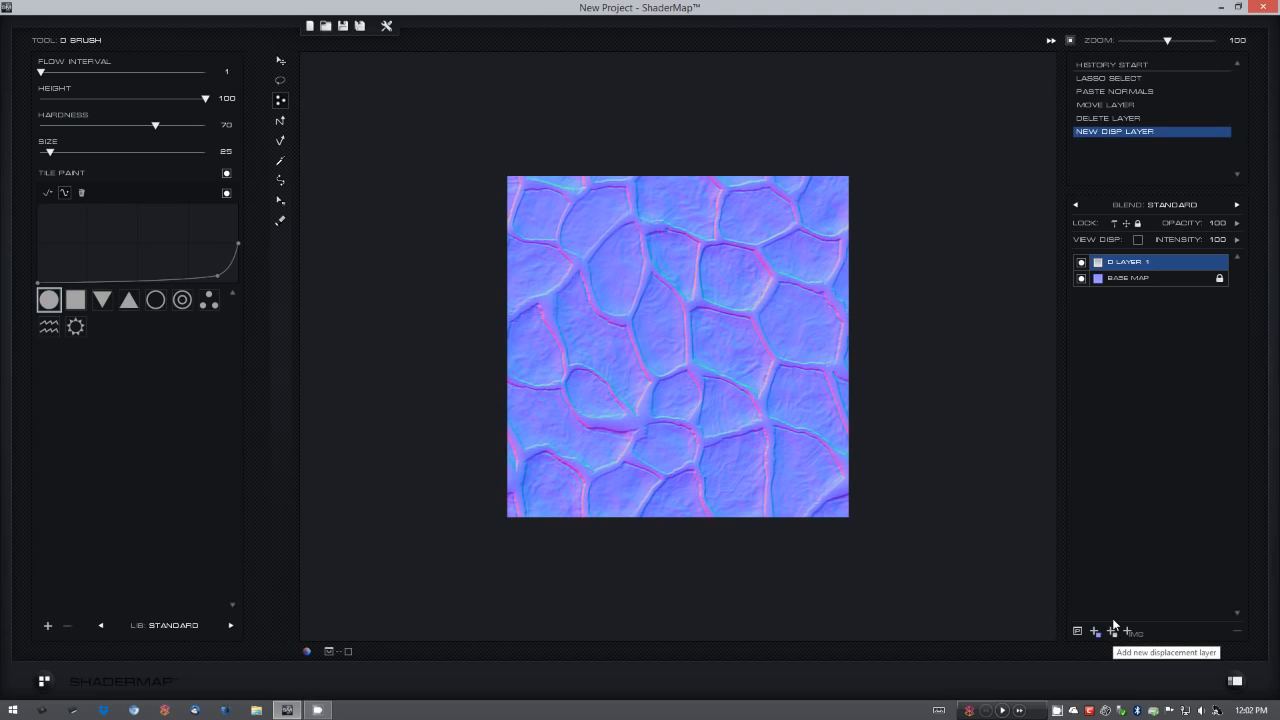
{"action": "mouse_move", "coordinate": [741, 250]}
{"action": "left_mouse_down"}
{"action": "mouse_move", "coordinate": [642, 266]}
{"action": "mouse_move", "coordinate": [652, 390]}
{"action": "mouse_move", "coordinate": [590, 284]}
{"action": "mouse_move", "coordinate": [553, 388]}
{"action": "mouse_move", "coordinate": [757, 468]}
{"action": "mouse_move", "coordinate": [766, 322]}
{"action": "mouse_move", "coordinate": [737, 243]}
{"action": "left_mouse_up"}
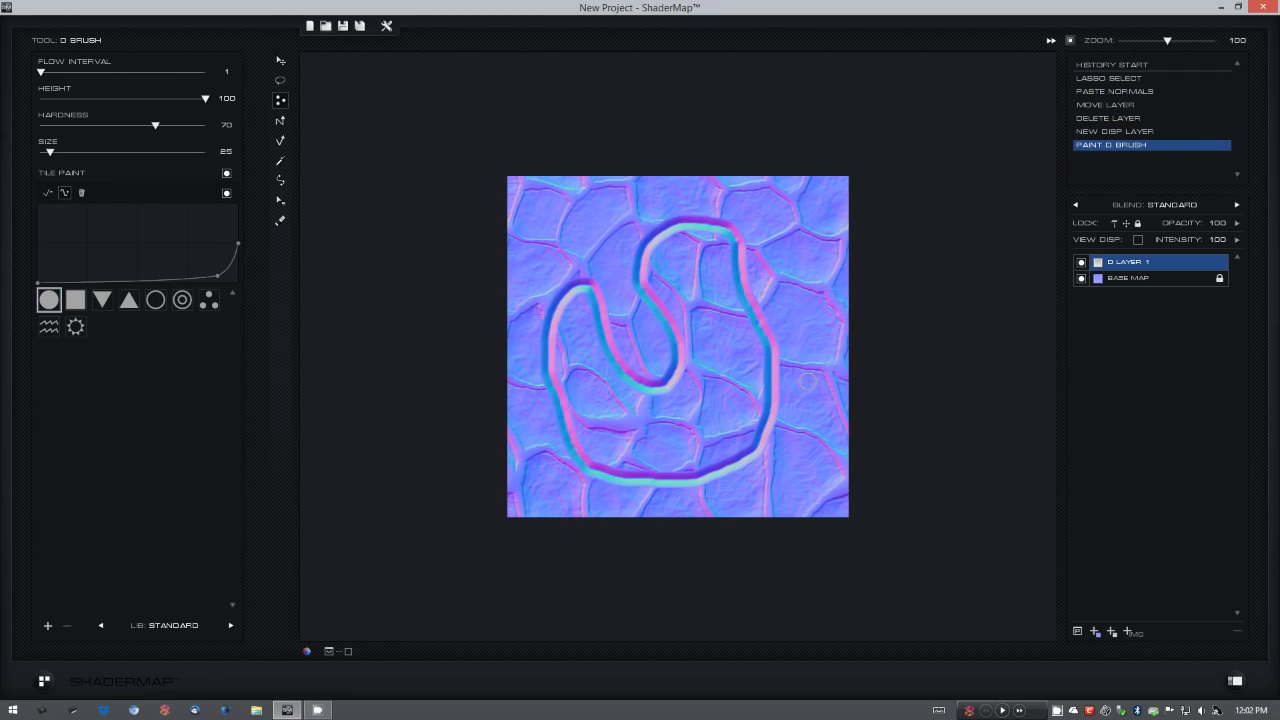
- Lower the displacement layer's intensity to 79
{"action": "left_click", "coordinate": [1236, 241]}
{"action": "left_click_drag", "start_coordinate": [1155, 254], "coordinate": [1011, 294]}
{"action": "left_click_drag", "start_coordinate": [1145, 254], "coordinate": [1155, 254]}
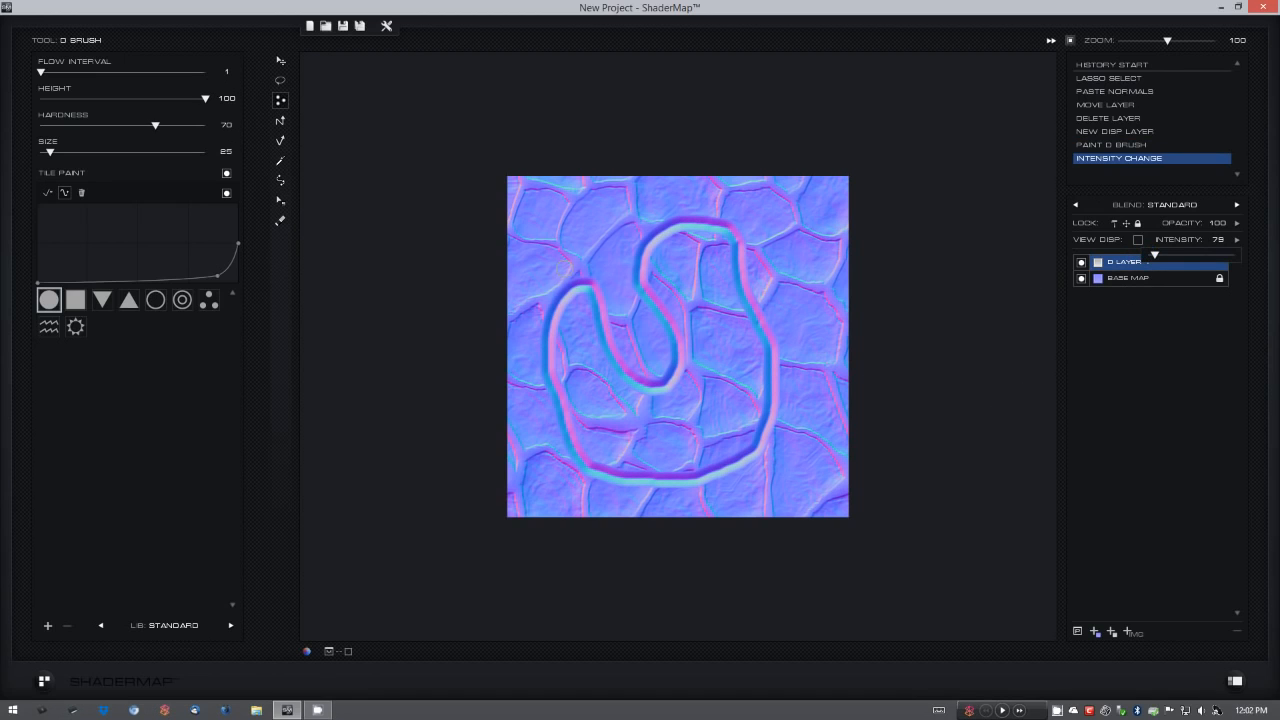
- Transform the painted layer to an angle of 320.8°, width 90.3 and height 79.0, and move it to X 87, Y 65
{"action": "left_click", "coordinate": [282, 65]}
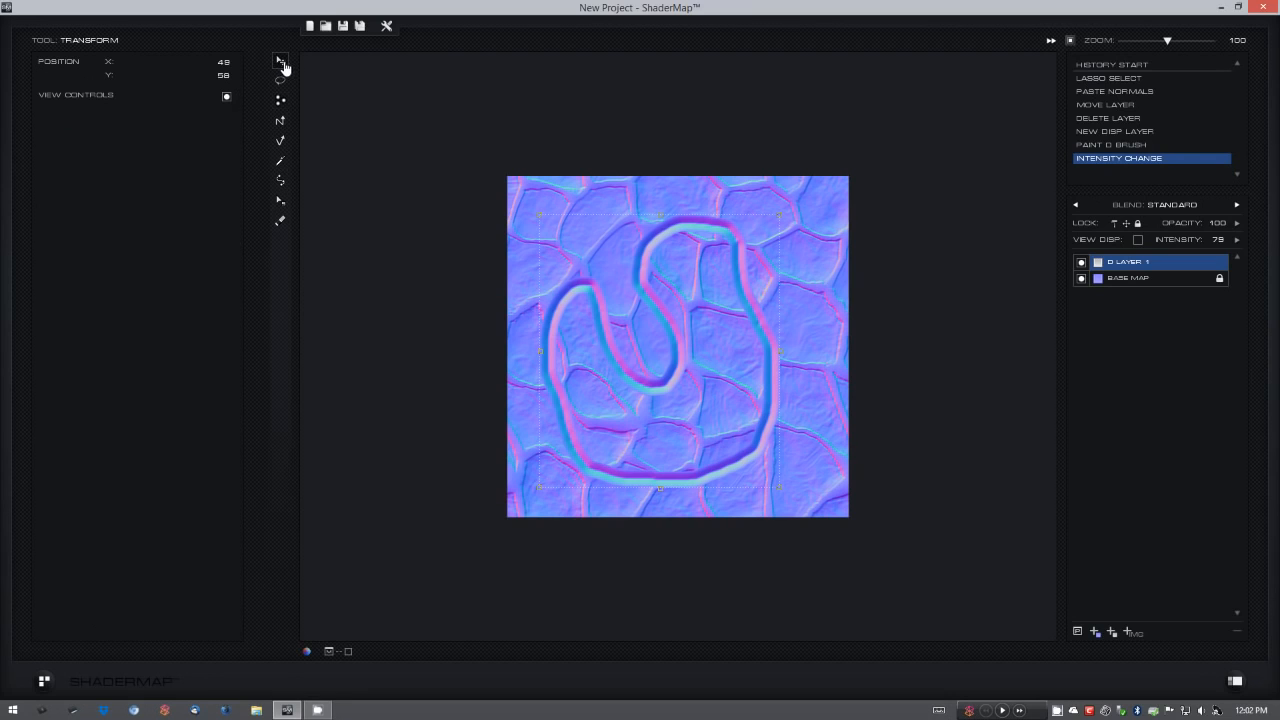
{"action": "left_click_drag", "start_coordinate": [531, 207], "coordinate": [470, 321]}
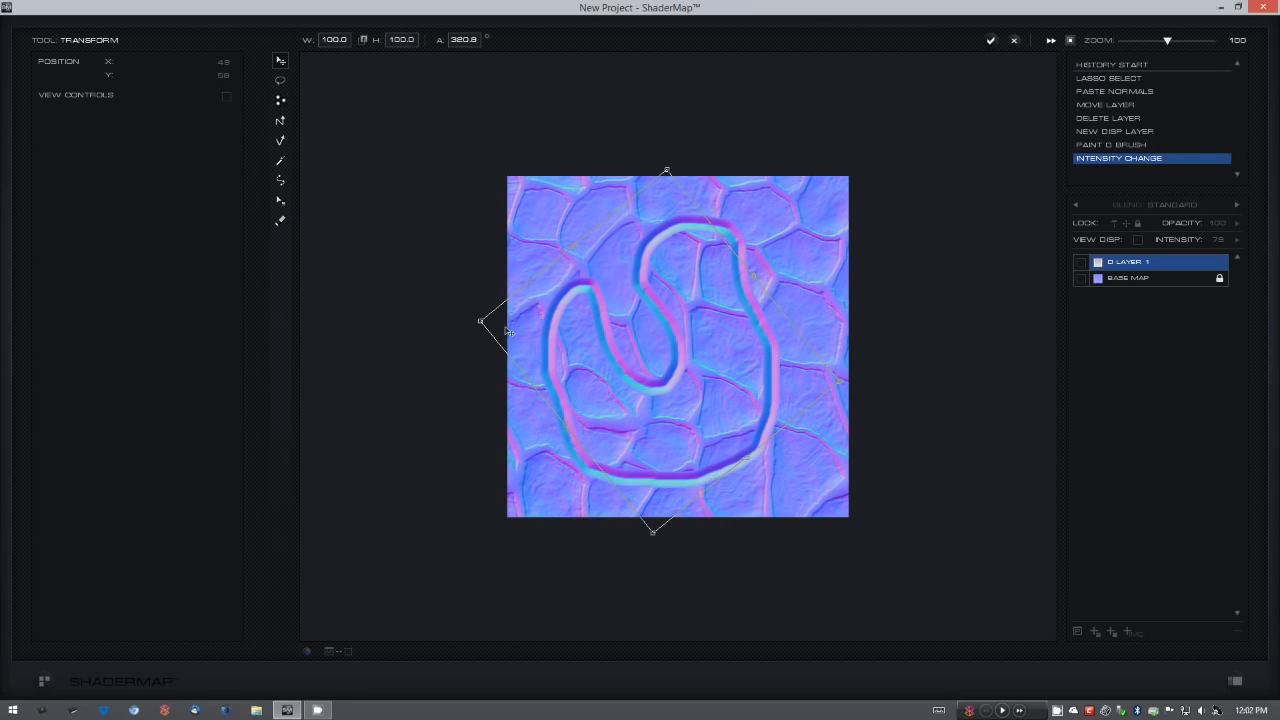
{"action": "left_click_drag", "start_coordinate": [679, 341], "coordinate": [706, 328]}
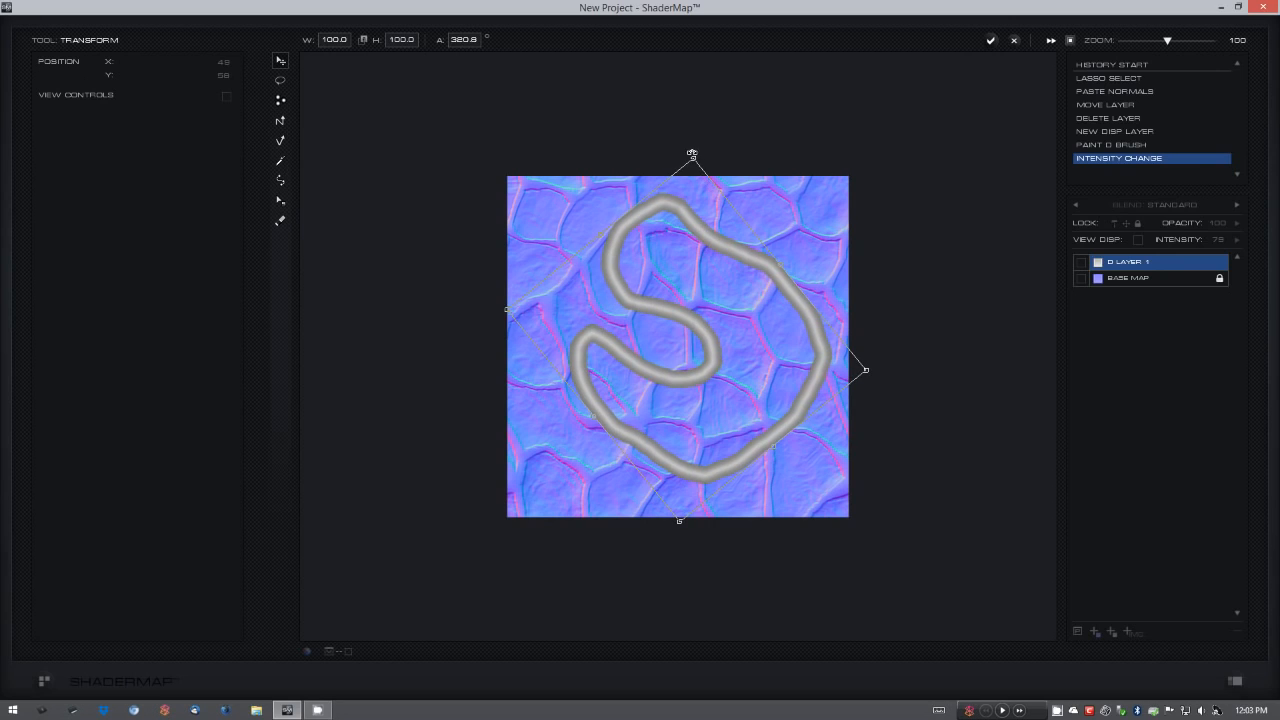
{"action": "left_click_drag", "start_coordinate": [692, 158], "coordinate": [667, 253]}
{"action": "mouse_move", "coordinate": [681, 317]}
{"action": "left_mouse_down"}
{"action": "mouse_move", "coordinate": [686, 266]}
{"action": "mouse_move", "coordinate": [784, 250]}
{"action": "mouse_move", "coordinate": [733, 281]}
{"action": "left_mouse_up"}
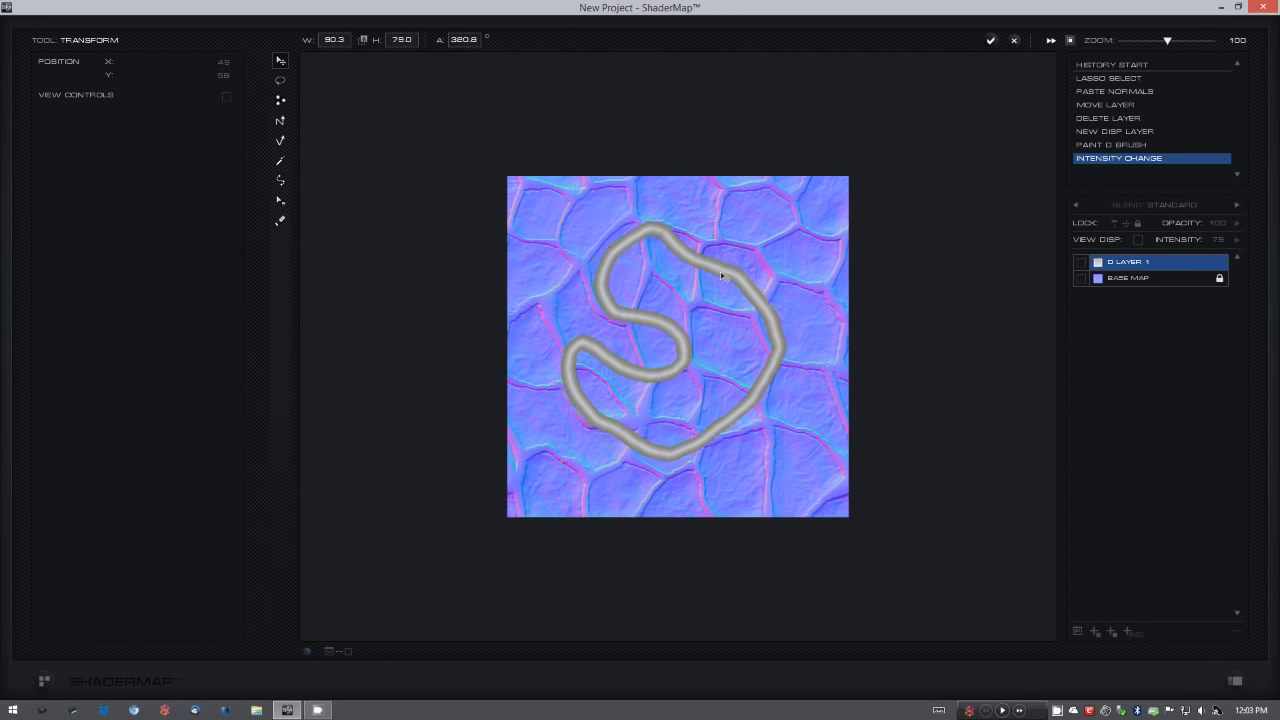
{"action": "key", "text": "Return"}
{"action": "left_click_drag", "start_coordinate": [740, 291], "coordinate": [730, 274]}
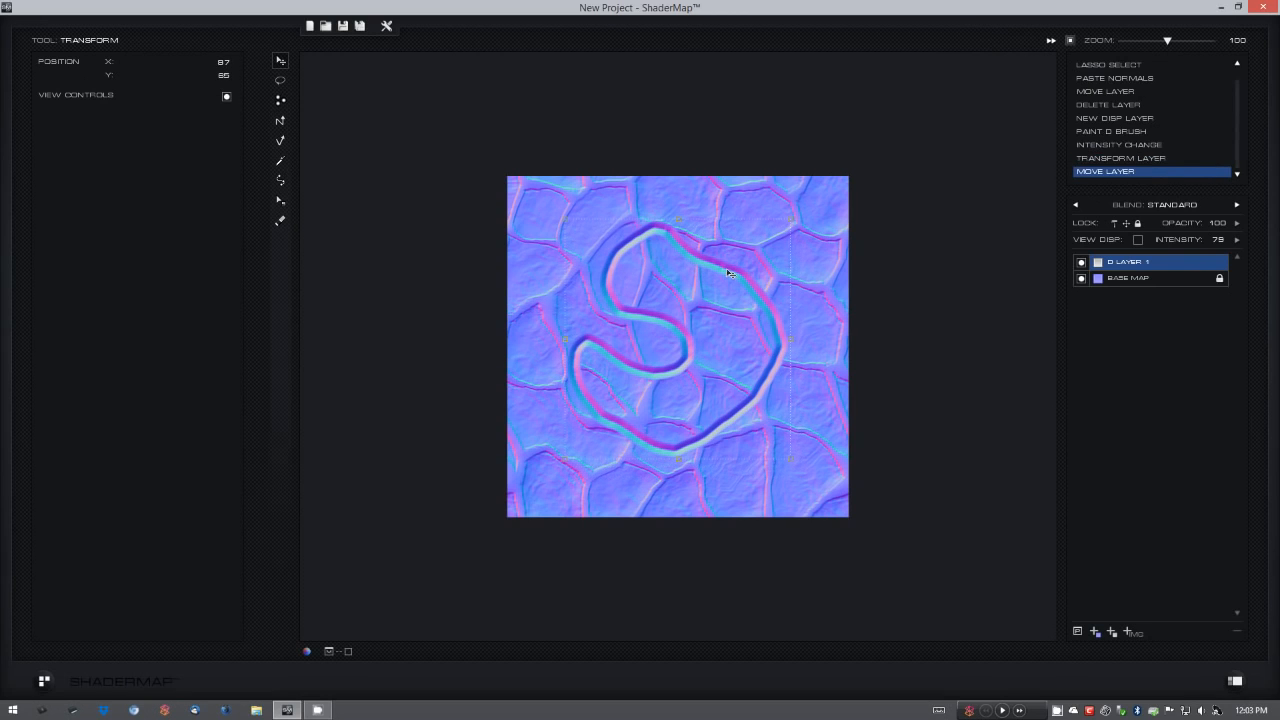
- Test two D Brush profile curves, one gentler and one steeper, by painting short strokes near the map's upper corners
{"action": "left_click", "coordinate": [280, 101]}
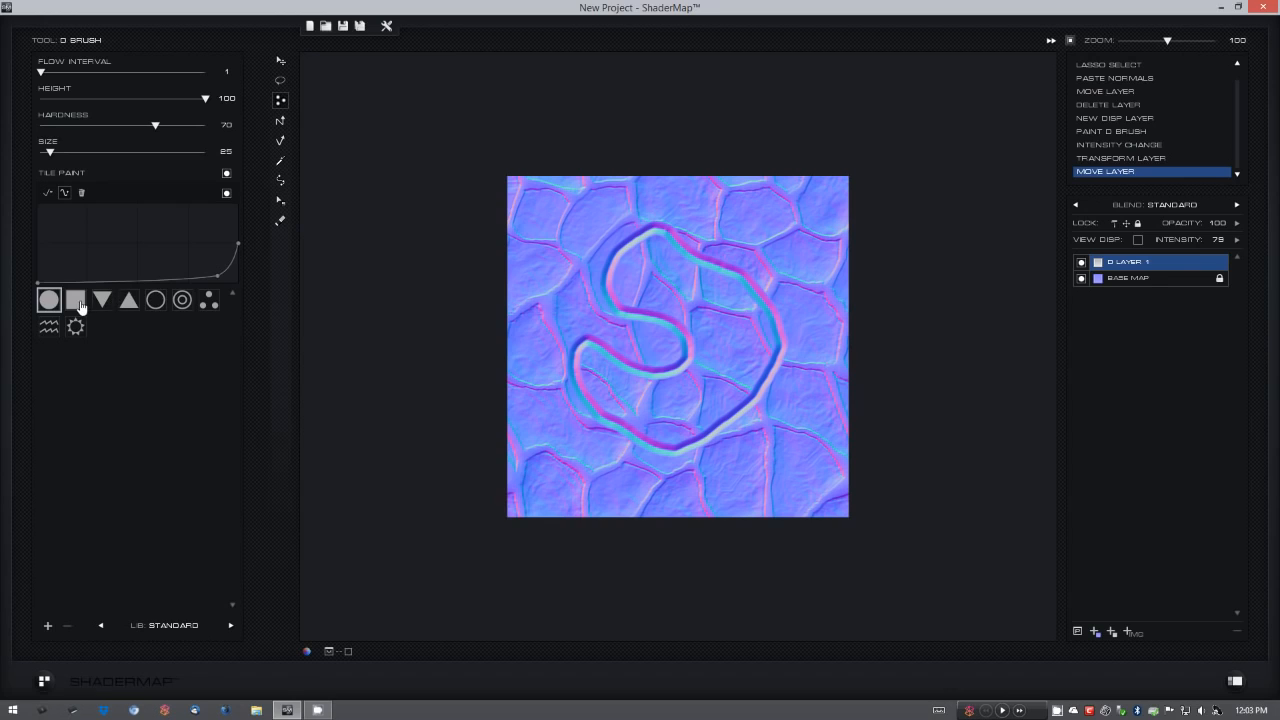
{"action": "mouse_move", "coordinate": [219, 271]}
{"action": "left_mouse_down"}
{"action": "mouse_move", "coordinate": [177, 256]}
{"action": "mouse_move", "coordinate": [209, 269]}
{"action": "left_mouse_up"}
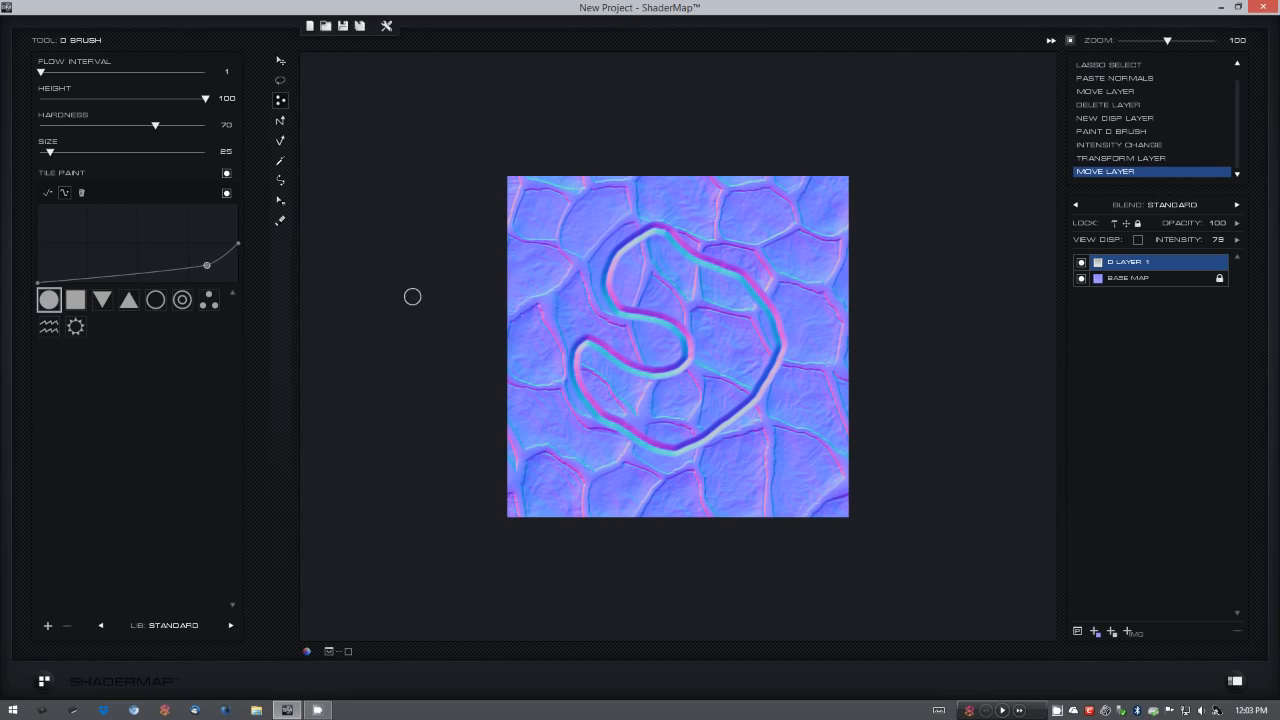
{"action": "mouse_move", "coordinate": [562, 268]}
{"action": "left_mouse_down"}
{"action": "mouse_move", "coordinate": [570, 226]}
{"action": "mouse_move", "coordinate": [591, 215]}
{"action": "left_mouse_up"}
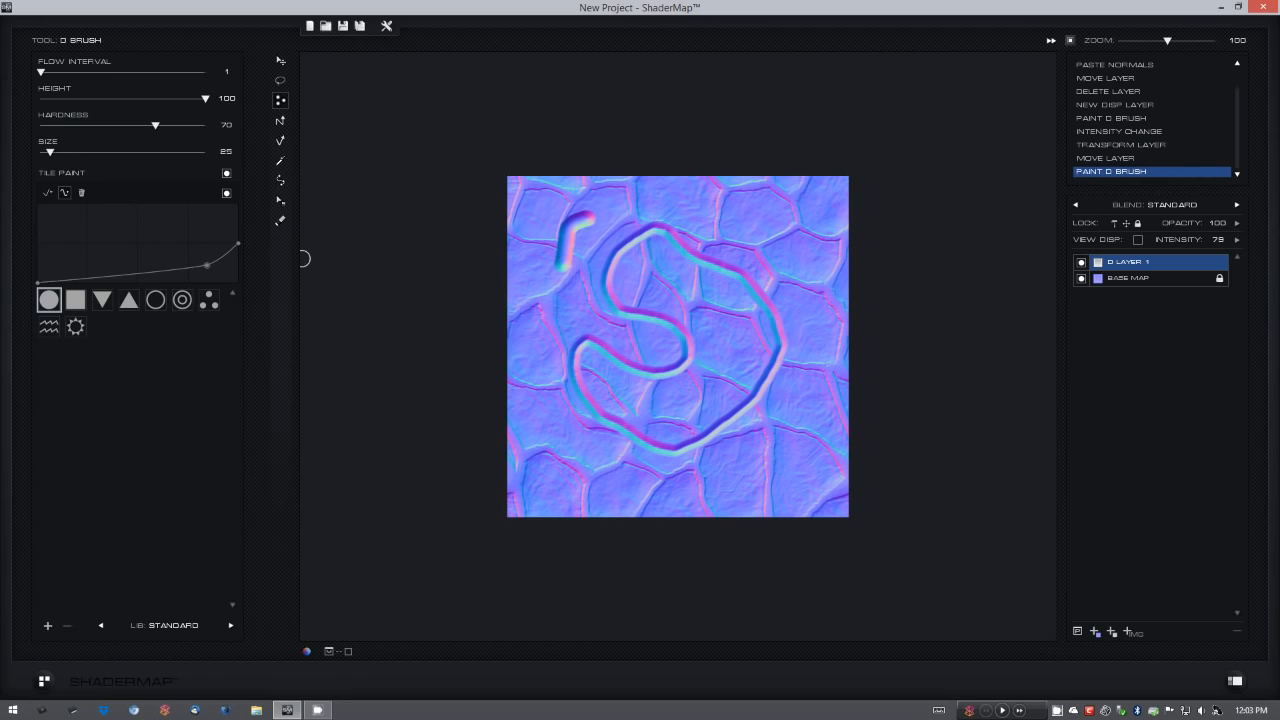
{"action": "left_click_drag", "start_coordinate": [207, 267], "coordinate": [228, 285]}
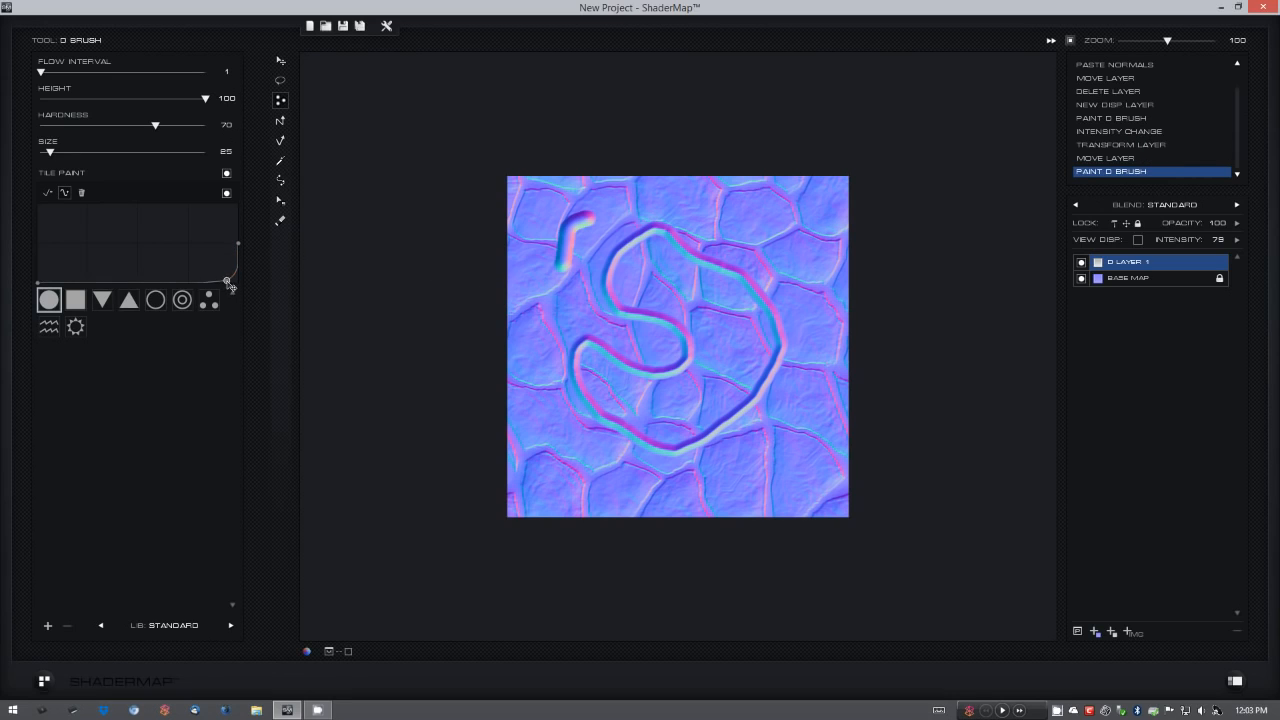
{"action": "mouse_move", "coordinate": [674, 190]}
{"action": "left_mouse_down"}
{"action": "mouse_move", "coordinate": [760, 200]}
{"action": "mouse_move", "coordinate": [793, 302]}
{"action": "left_mouse_up"}
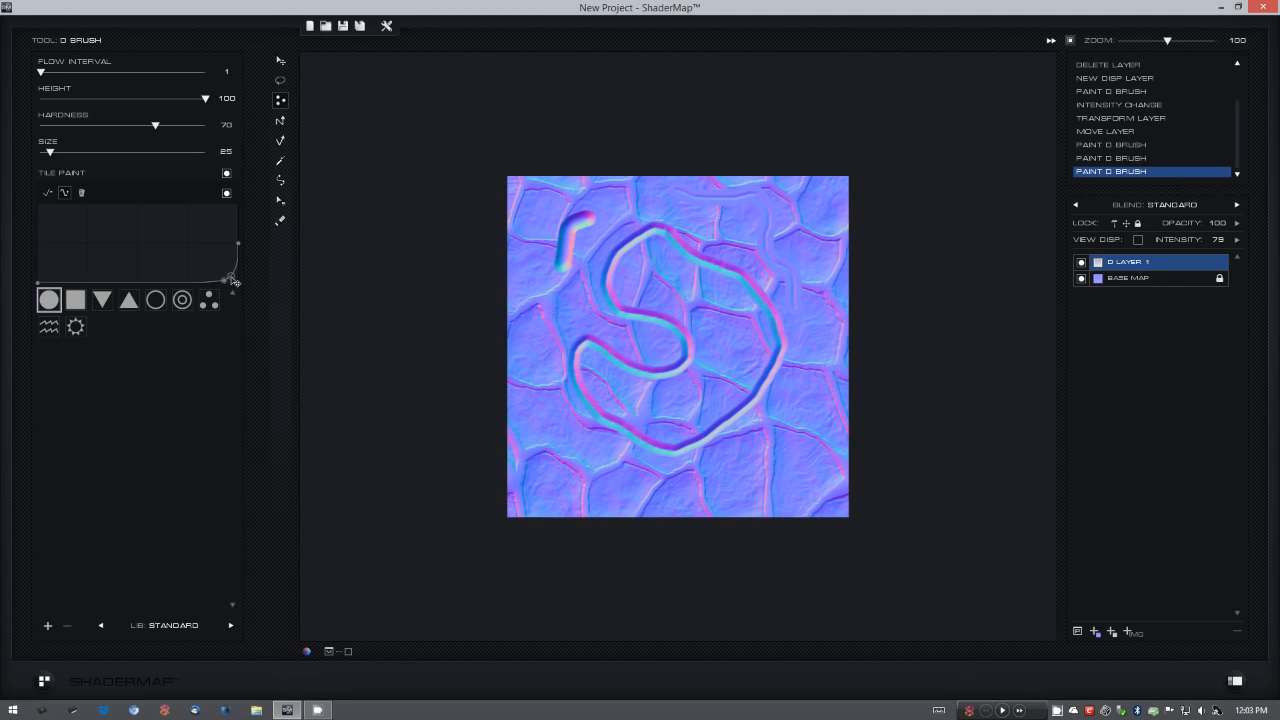
- Reshape the D Brush profile into a curve with a peak and a dip, and stamp three ring-shaped dots on the map
{"action": "mouse_move", "coordinate": [224, 282]}
{"action": "left_mouse_down"}
{"action": "mouse_move", "coordinate": [226, 250]}
{"action": "mouse_move", "coordinate": [184, 257]}
{"action": "left_mouse_up"}
{"action": "mouse_move", "coordinate": [98, 271]}
{"action": "left_mouse_down"}
{"action": "mouse_move", "coordinate": [107, 220]}
{"action": "mouse_move", "coordinate": [138, 270]}
{"action": "left_mouse_up"}
{"action": "left_click", "coordinate": [580, 450]}
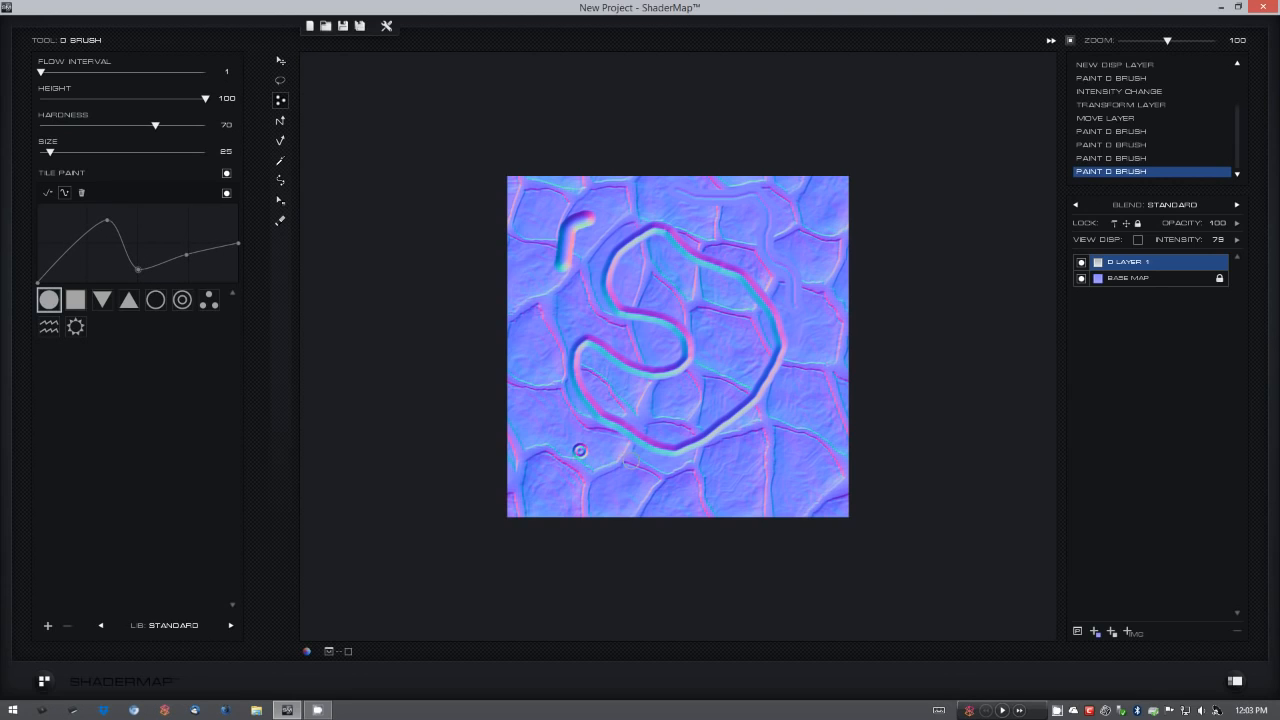
{"action": "left_click", "coordinate": [769, 236]}
{"action": "left_click", "coordinate": [813, 283]}
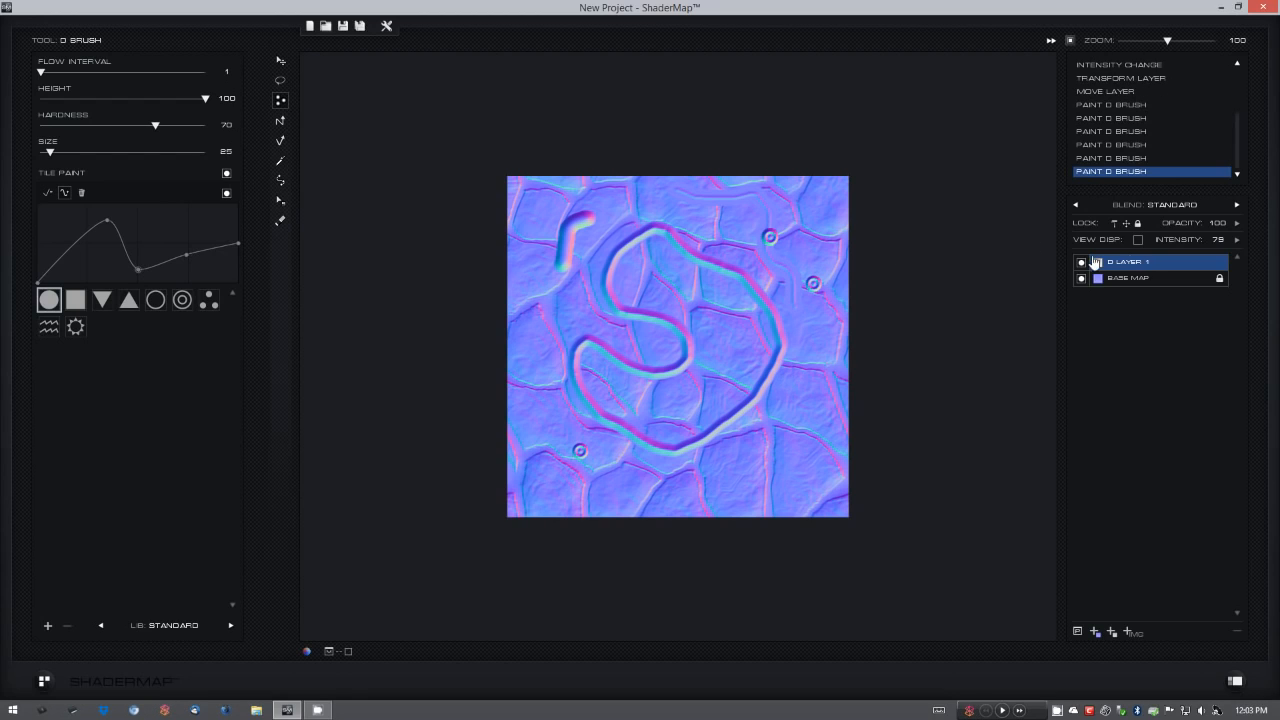
- Delete the painted displacement layer
{"action": "right_click", "coordinate": [1137, 264]}
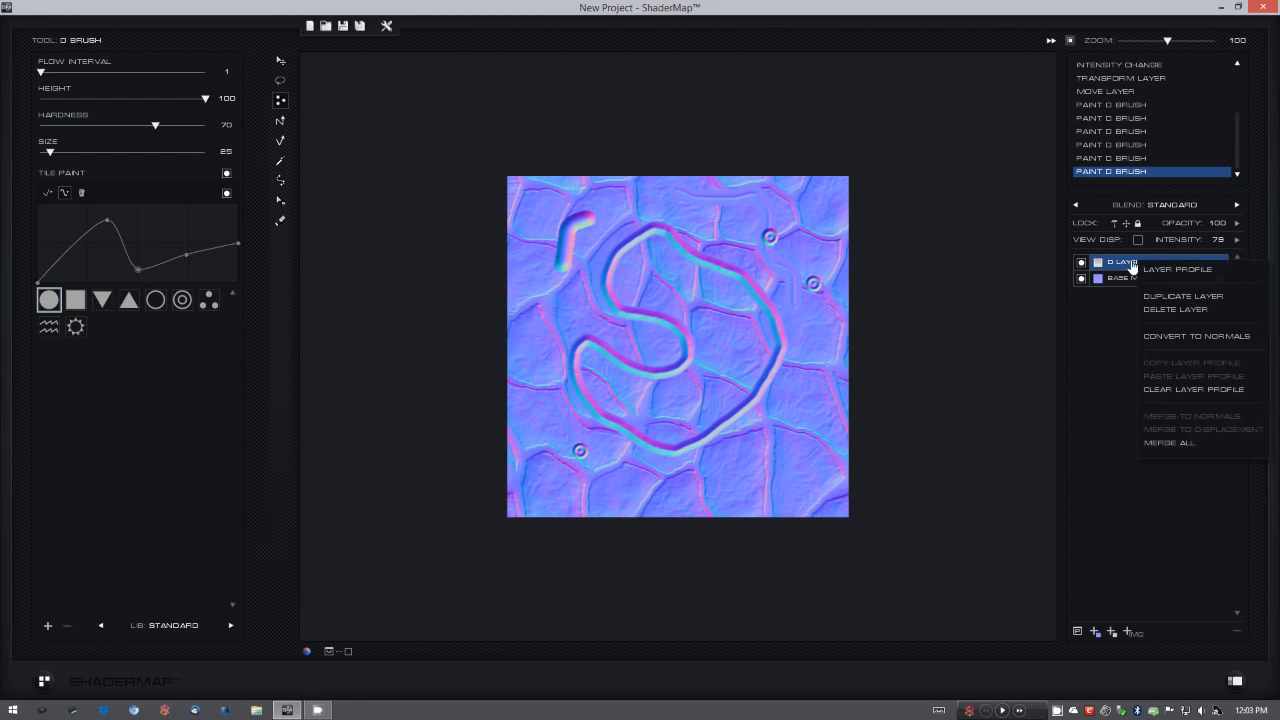
{"action": "left_click", "coordinate": [1172, 310]}
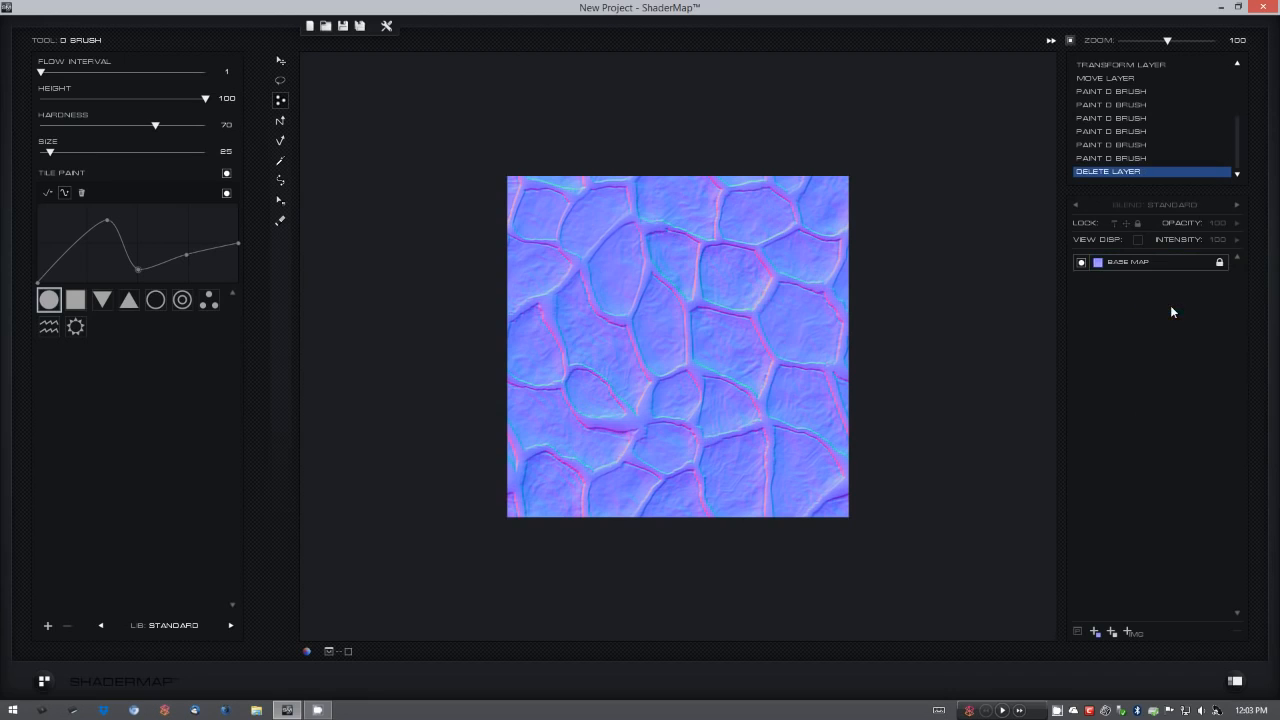
- Switch to the N Brush and permanently delete the existing troll brush from the Standard library
{"action": "left_click", "coordinate": [279, 125]}
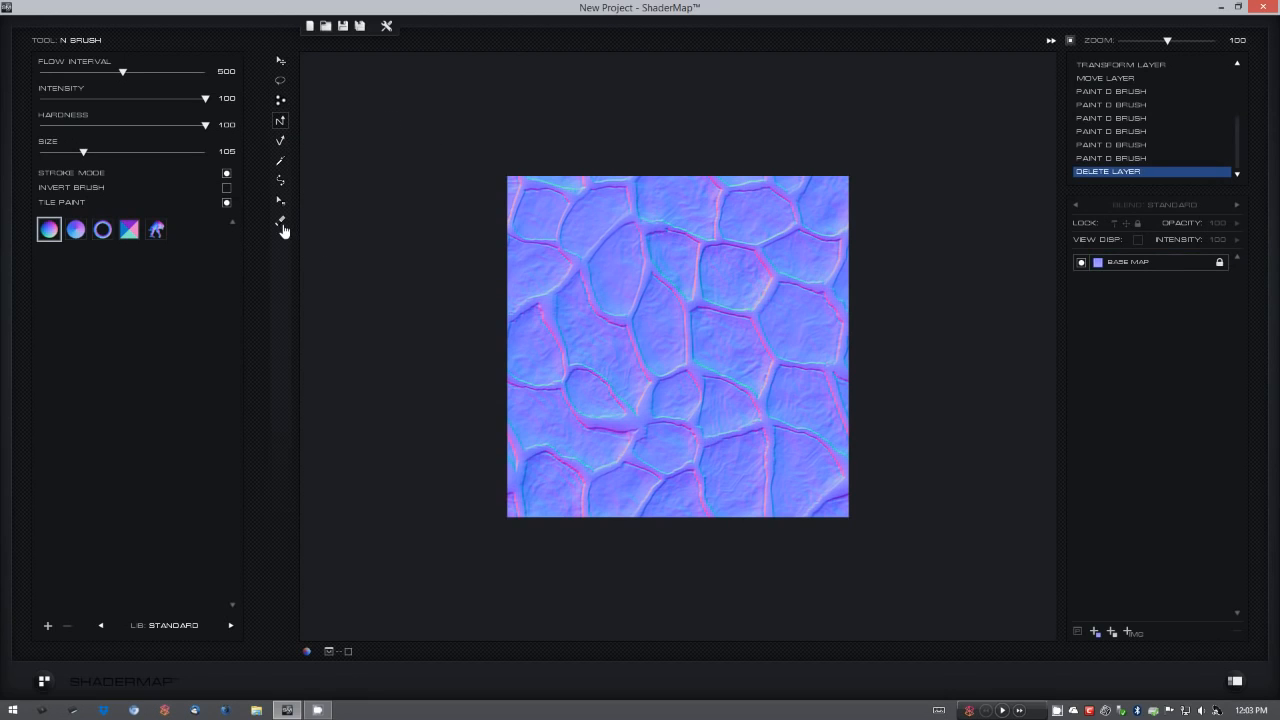
{"action": "left_click", "coordinate": [155, 231]}
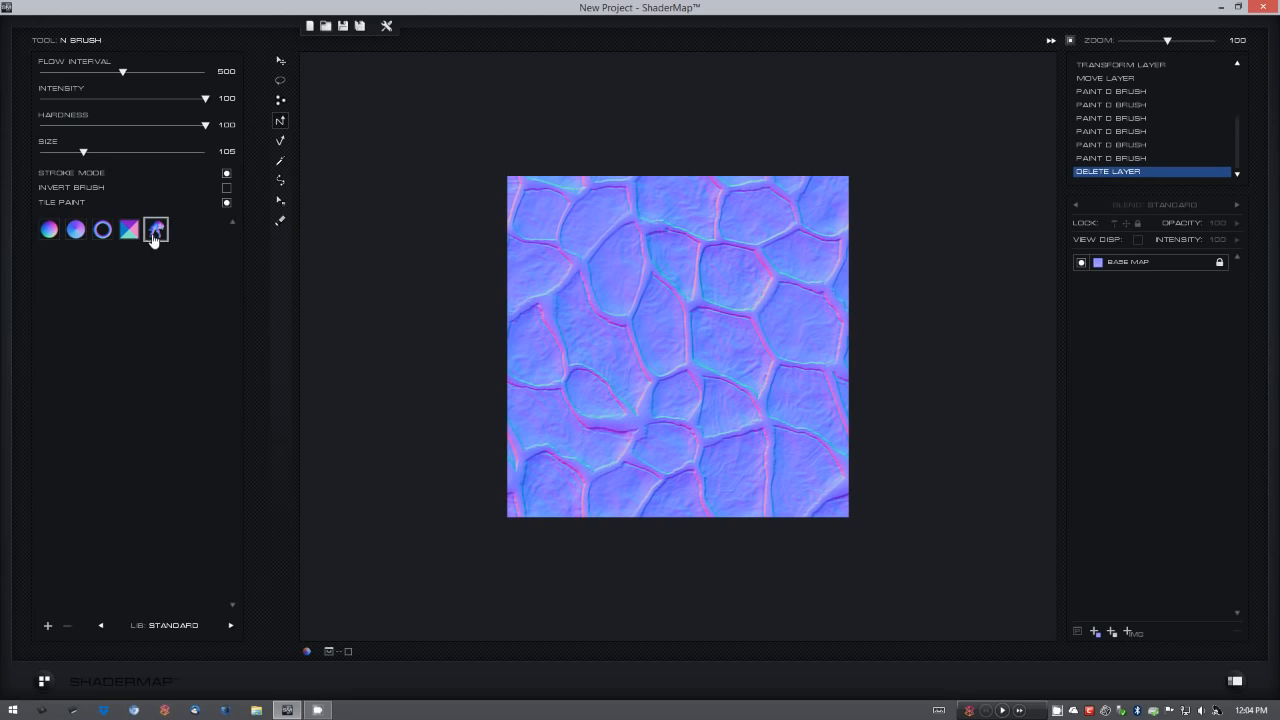
{"action": "left_click", "coordinate": [67, 626]}
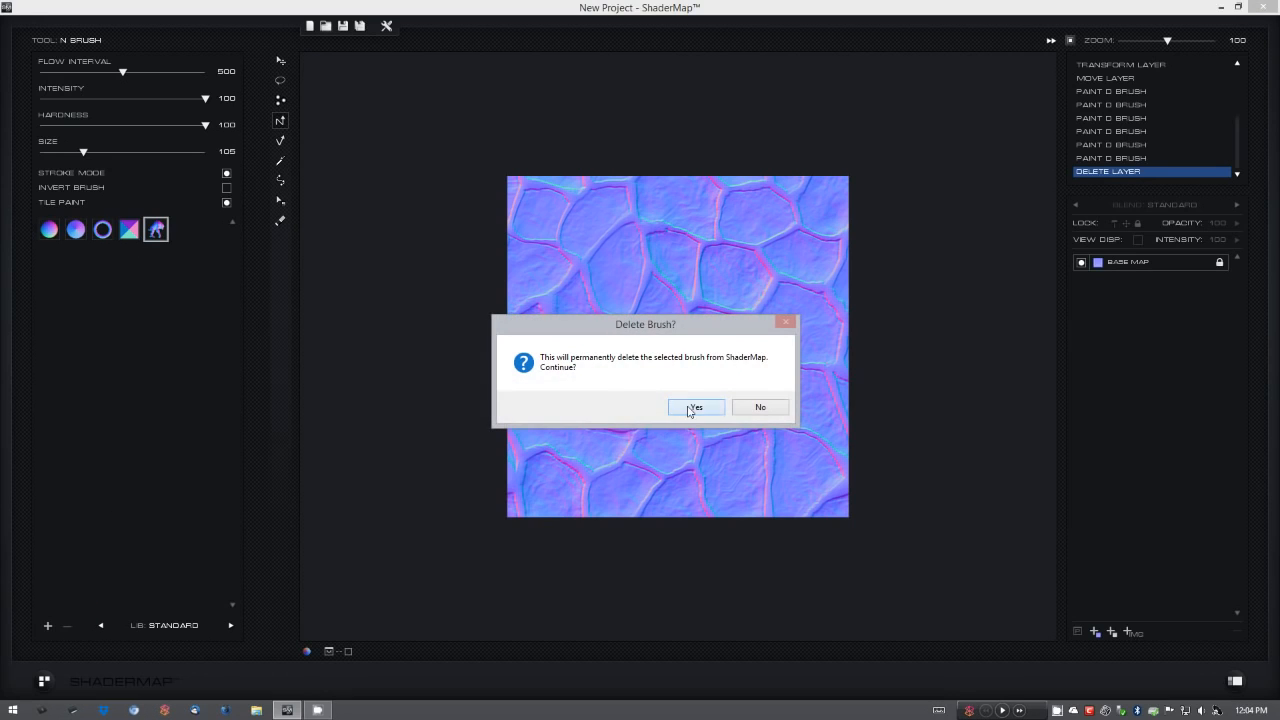
{"action": "left_click", "coordinate": [694, 408]}
- Create a new N brush from the troll 3D model, rotating the model to a front three-quarter pose
{"action": "left_click", "coordinate": [47, 628]}
{"action": "left_click", "coordinate": [219, 563]}
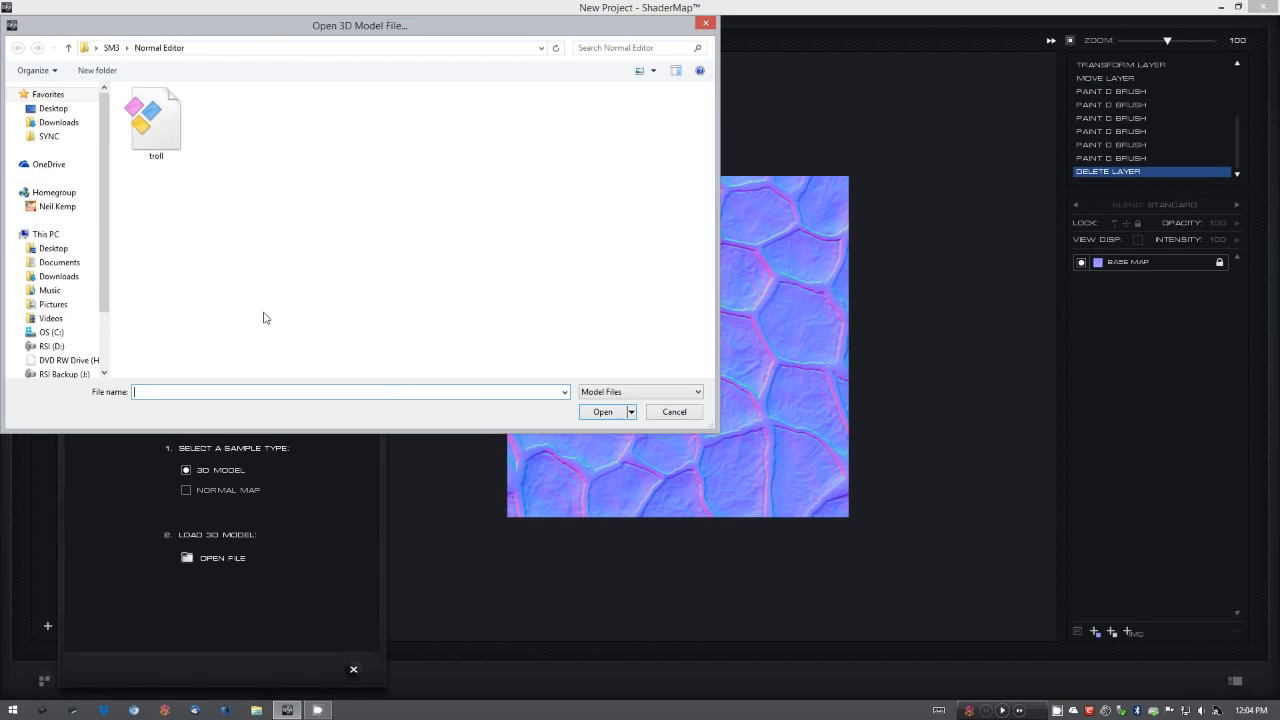
{"action": "double_click", "coordinate": [160, 128]}
{"action": "mouse_move", "coordinate": [236, 485]}
{"action": "left_mouse_down"}
{"action": "mouse_move", "coordinate": [241, 520]}
{"action": "mouse_move", "coordinate": [243, 499]}
{"action": "mouse_move", "coordinate": [193, 503]}
{"action": "mouse_move", "coordinate": [223, 560]}
{"action": "left_mouse_up"}
{"action": "mouse_move", "coordinate": [293, 513]}
{"action": "left_mouse_down"}
{"action": "mouse_move", "coordinate": [206, 519]}
{"action": "mouse_move", "coordinate": [278, 521]}
{"action": "left_mouse_up"}
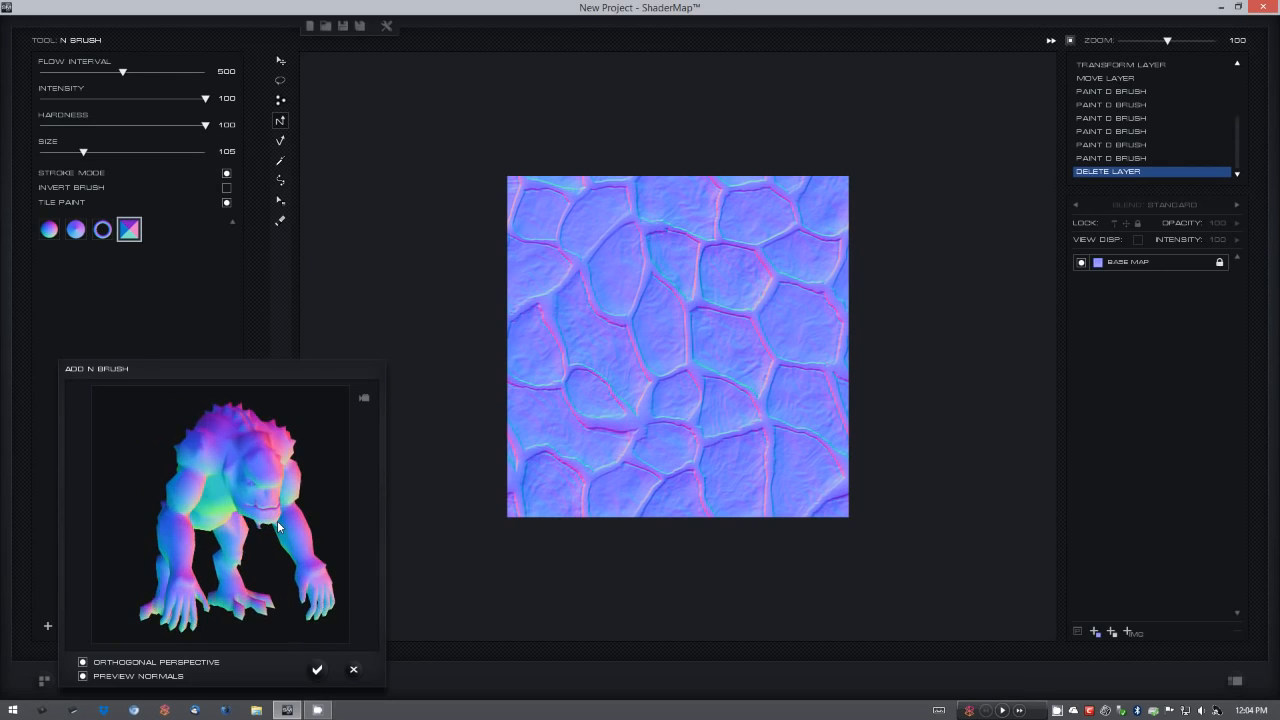
{"action": "left_click", "coordinate": [316, 670]}
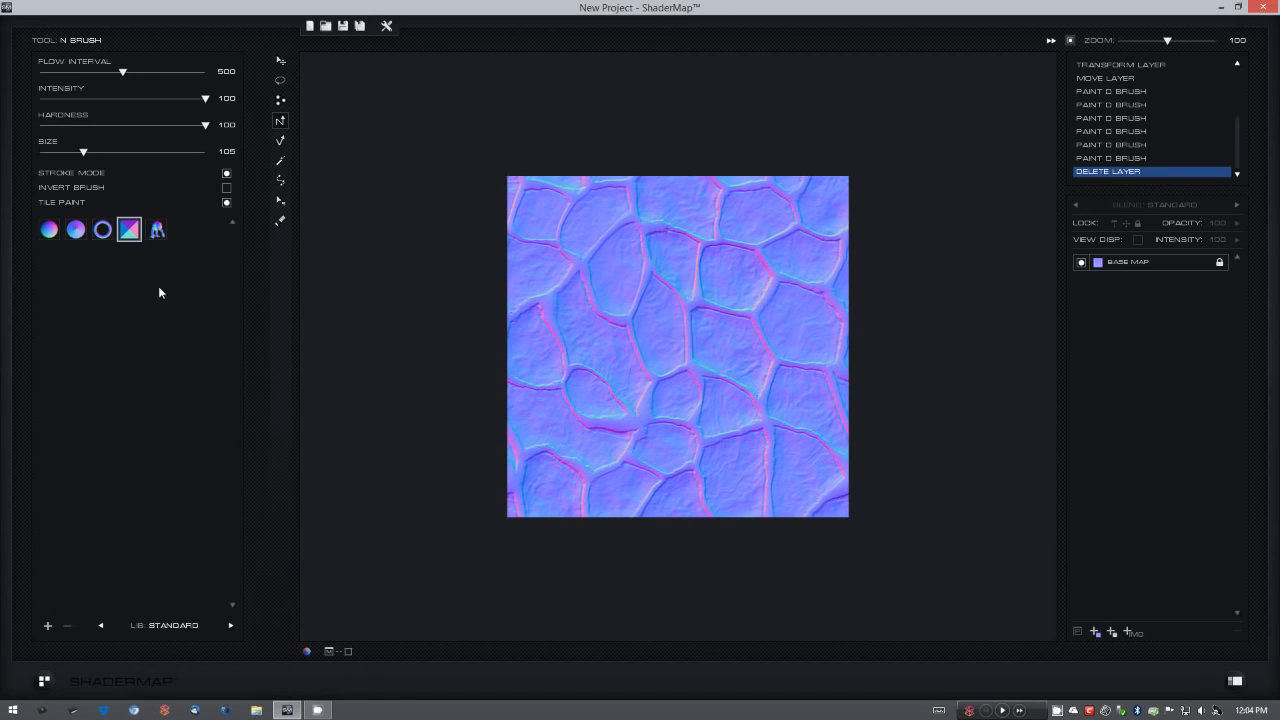
- Add a normal layer and paint troll figures across the map with the new troll brush
{"action": "double_click", "coordinate": [157, 231]}
{"action": "mouse_move", "coordinate": [381, 215]}
{"action": "left_mouse_down"}
{"action": "mouse_move", "coordinate": [355, 206]}
{"action": "mouse_move", "coordinate": [405, 210]}
{"action": "left_mouse_up"}
{"action": "left_click", "coordinate": [430, 374]}
{"action": "left_click", "coordinate": [1096, 635]}
{"action": "mouse_move", "coordinate": [762, 272]}
{"action": "left_mouse_down"}
{"action": "mouse_move", "coordinate": [692, 246]}
{"action": "mouse_move", "coordinate": [654, 337]}
{"action": "mouse_move", "coordinate": [582, 428]}
{"action": "mouse_move", "coordinate": [556, 418]}
{"action": "left_mouse_up"}
{"action": "left_click_drag", "start_coordinate": [774, 380], "coordinate": [774, 383]}
{"action": "left_click", "coordinate": [760, 455]}
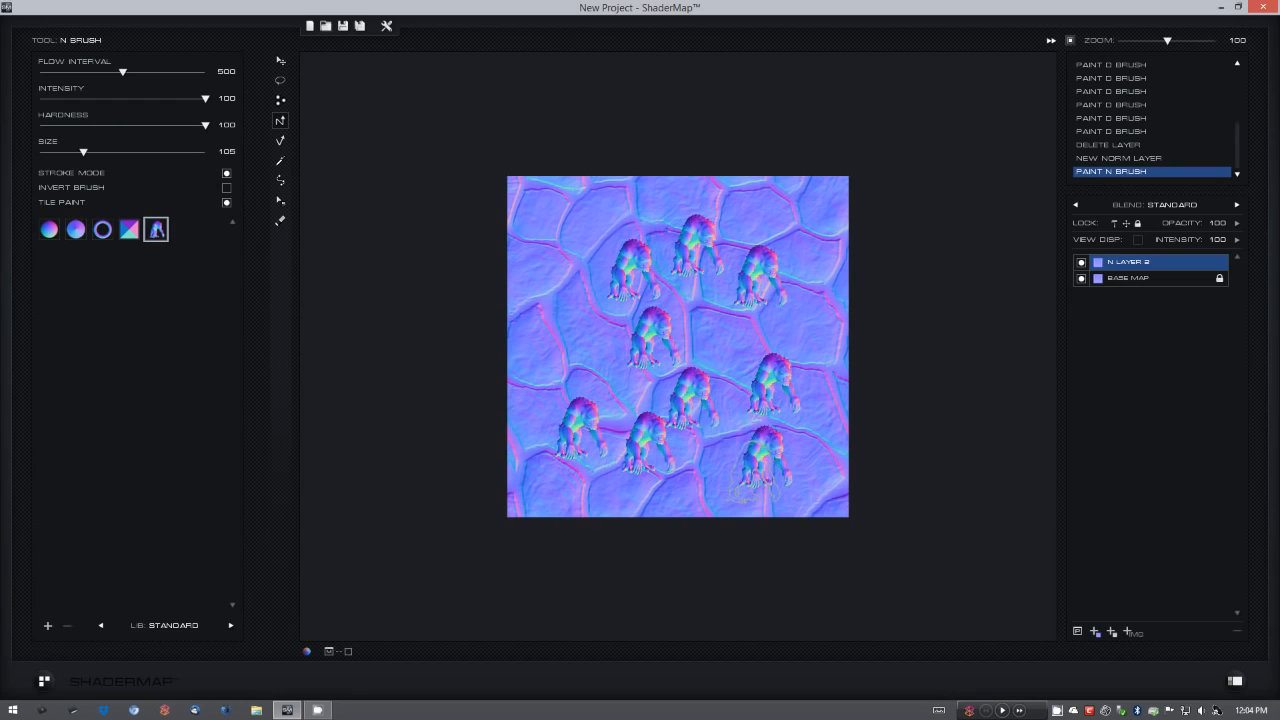
- Scale the troll layer to about 85.4 width and 77.2 height with the Transform tool, and reposition it on the map
{"action": "left_click", "coordinate": [281, 62]}
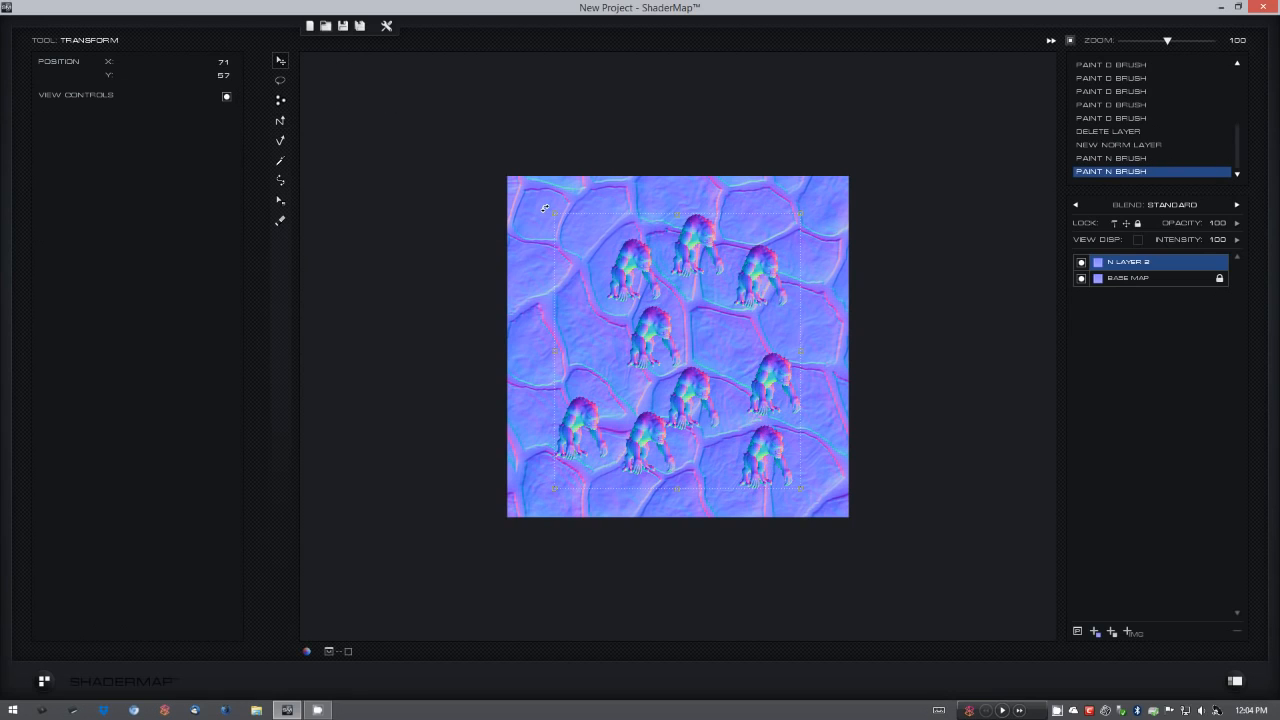
{"action": "left_click_drag", "start_coordinate": [636, 258], "coordinate": [531, 239]}
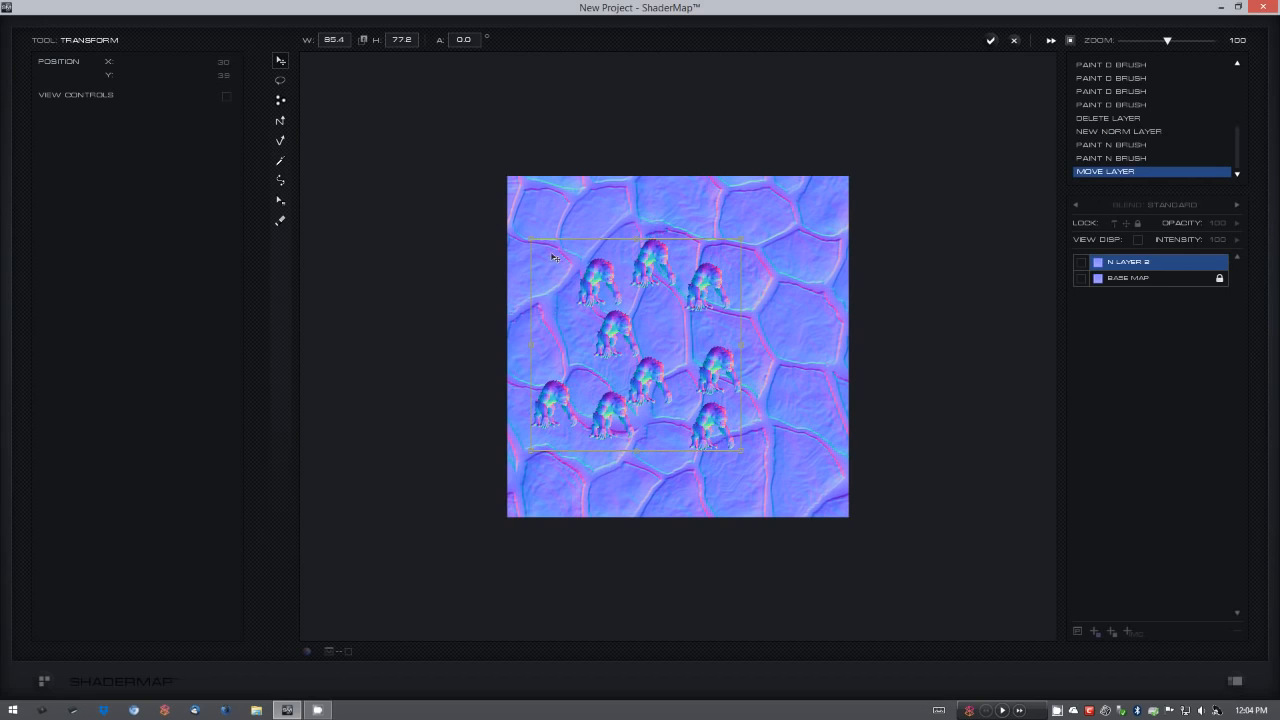
{"action": "key", "text": "Return"}
{"action": "left_click_drag", "start_coordinate": [603, 281], "coordinate": [635, 275]}
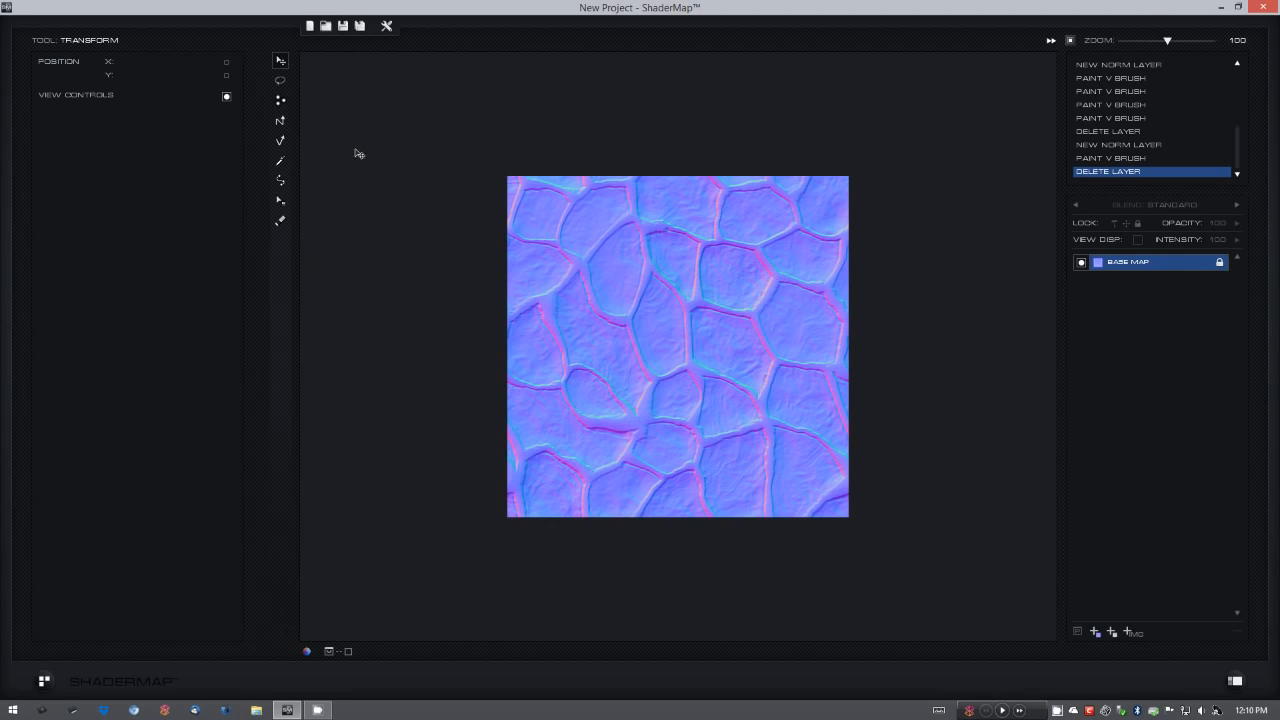
- Add a normal layer and fill the upper-middle stone using the V Brush with a purple vector tilted up and to the right
{"action": "left_click", "coordinate": [280, 141]}
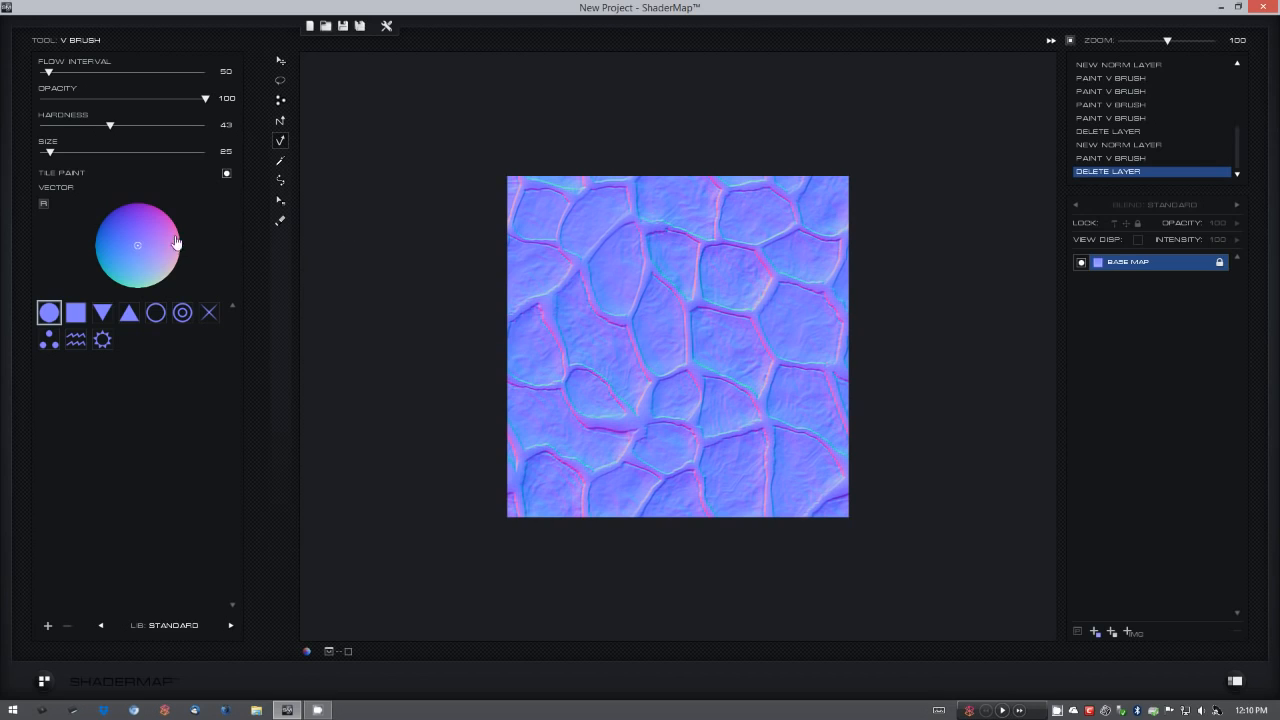
{"action": "left_click", "coordinate": [147, 232]}
{"action": "mouse_move", "coordinate": [147, 235]}
{"action": "left_mouse_down"}
{"action": "mouse_move", "coordinate": [152, 205]}
{"action": "mouse_move", "coordinate": [118, 218]}
{"action": "mouse_move", "coordinate": [112, 262]}
{"action": "mouse_move", "coordinate": [162, 250]}
{"action": "mouse_move", "coordinate": [147, 233]}
{"action": "left_mouse_up"}
{"action": "left_click", "coordinate": [1096, 634]}
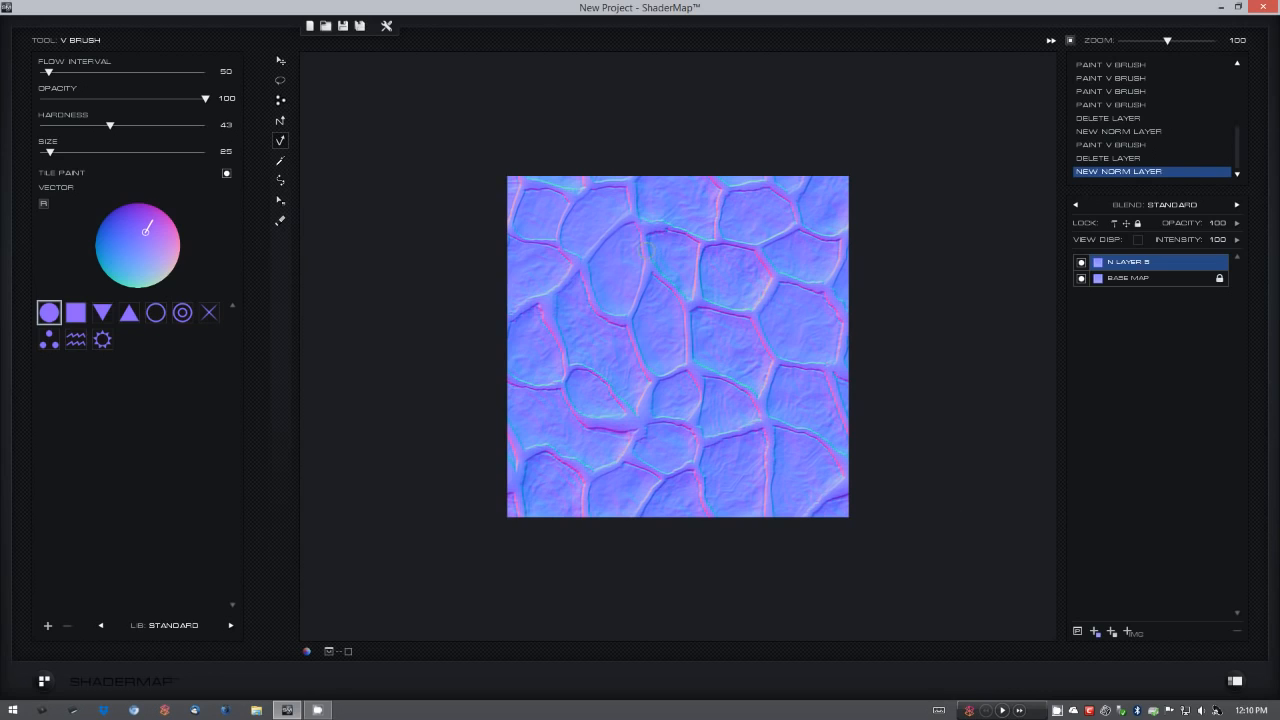
{"action": "mouse_move", "coordinate": [630, 232]}
{"action": "left_mouse_down"}
{"action": "mouse_move", "coordinate": [594, 276]}
{"action": "mouse_move", "coordinate": [615, 304]}
{"action": "mouse_move", "coordinate": [633, 240]}
{"action": "mouse_move", "coordinate": [617, 297]}
{"action": "mouse_move", "coordinate": [616, 258]}
{"action": "mouse_move", "coordinate": [609, 284]}
{"action": "mouse_move", "coordinate": [606, 268]}
{"action": "mouse_move", "coordinate": [623, 243]}
{"action": "mouse_move", "coordinate": [633, 266]}
{"action": "left_mouse_up"}
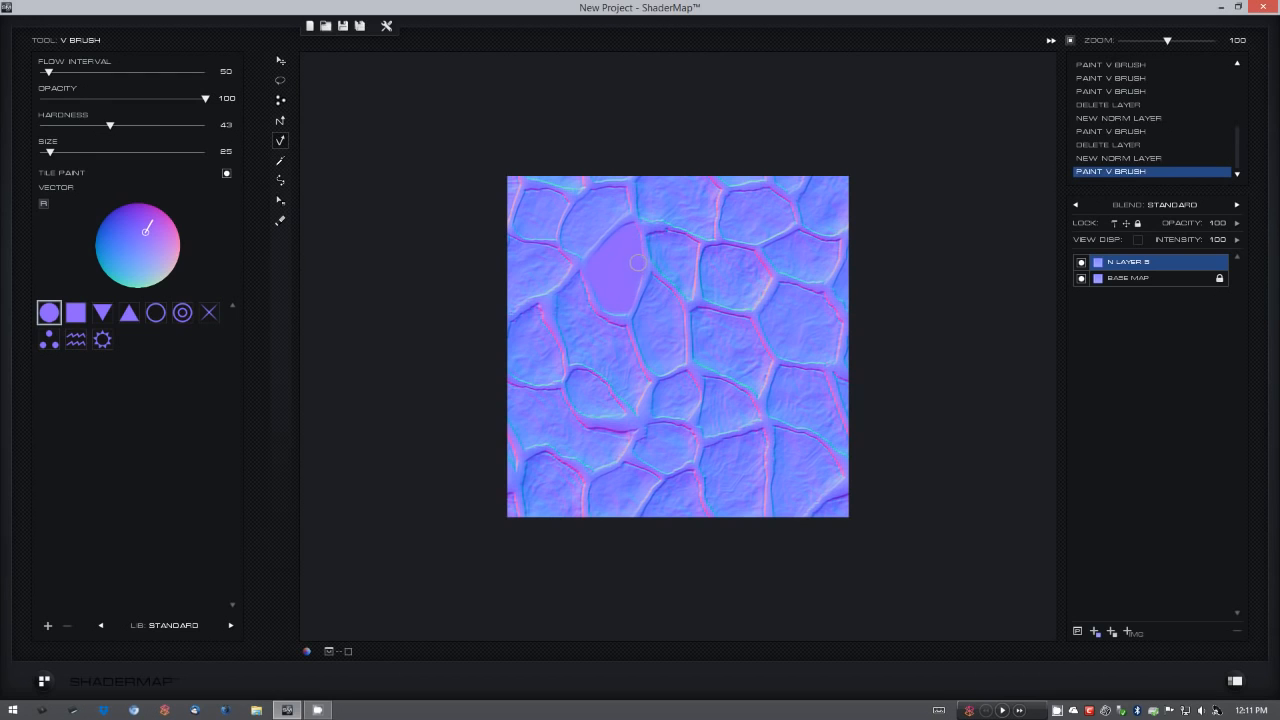
- Preview the painted stone on the dynamic plane in the Material Visualizer from near and far
{"action": "key", "text": "v"}
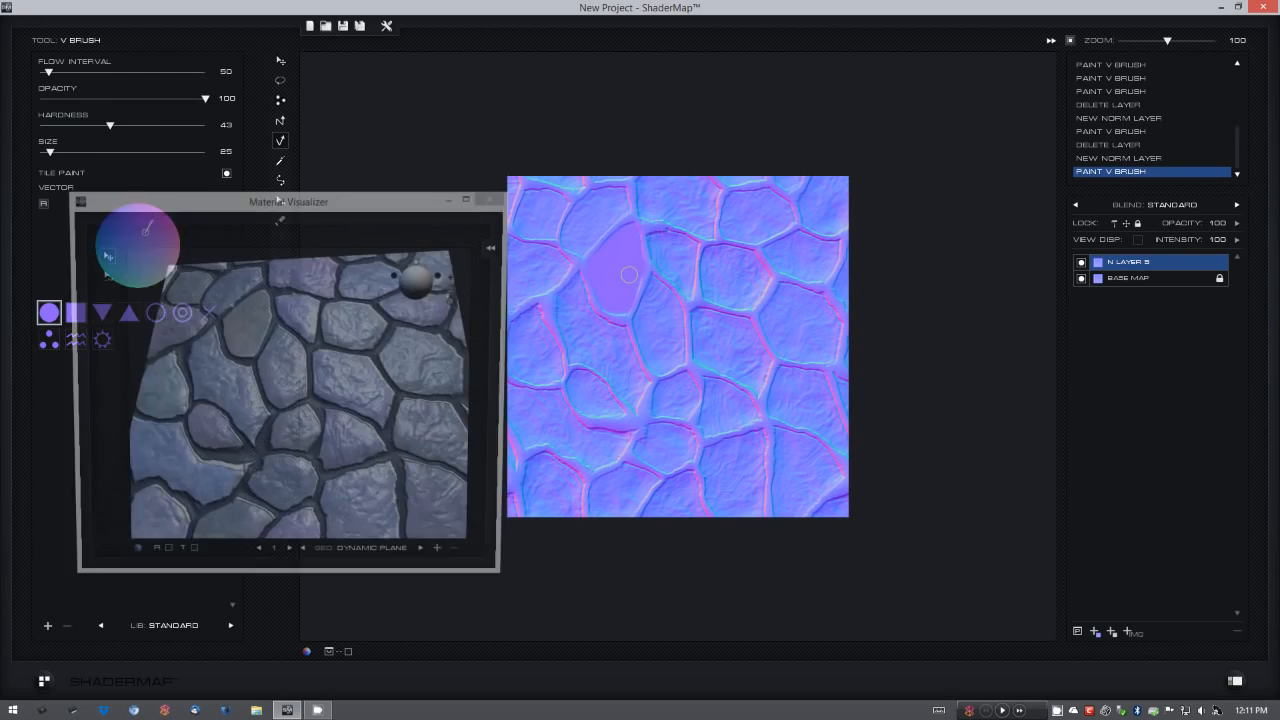
{"action": "left_click_drag", "start_coordinate": [300, 390], "coordinate": [338, 409]}
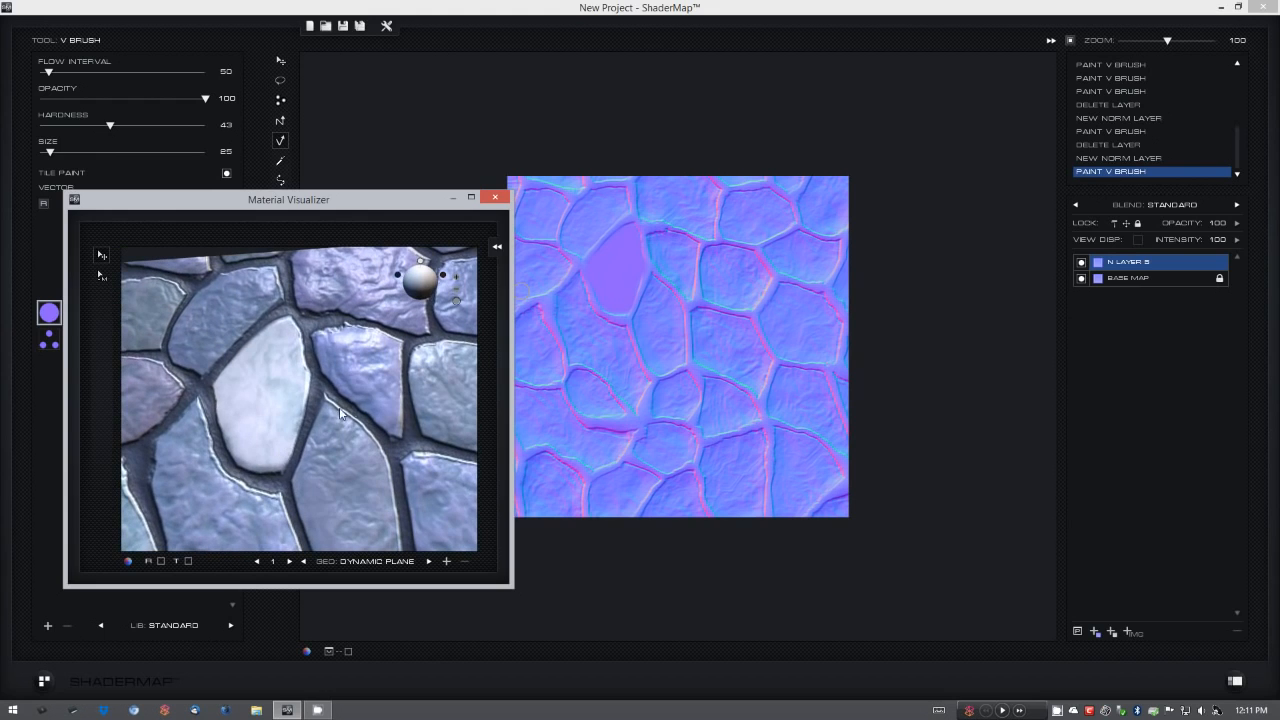
{"action": "scroll", "coordinate": [361, 398], "scroll_direction": "down", "scroll_amount": 3}
{"action": "scroll", "coordinate": [365, 410], "scroll_direction": "up", "scroll_amount": 4}
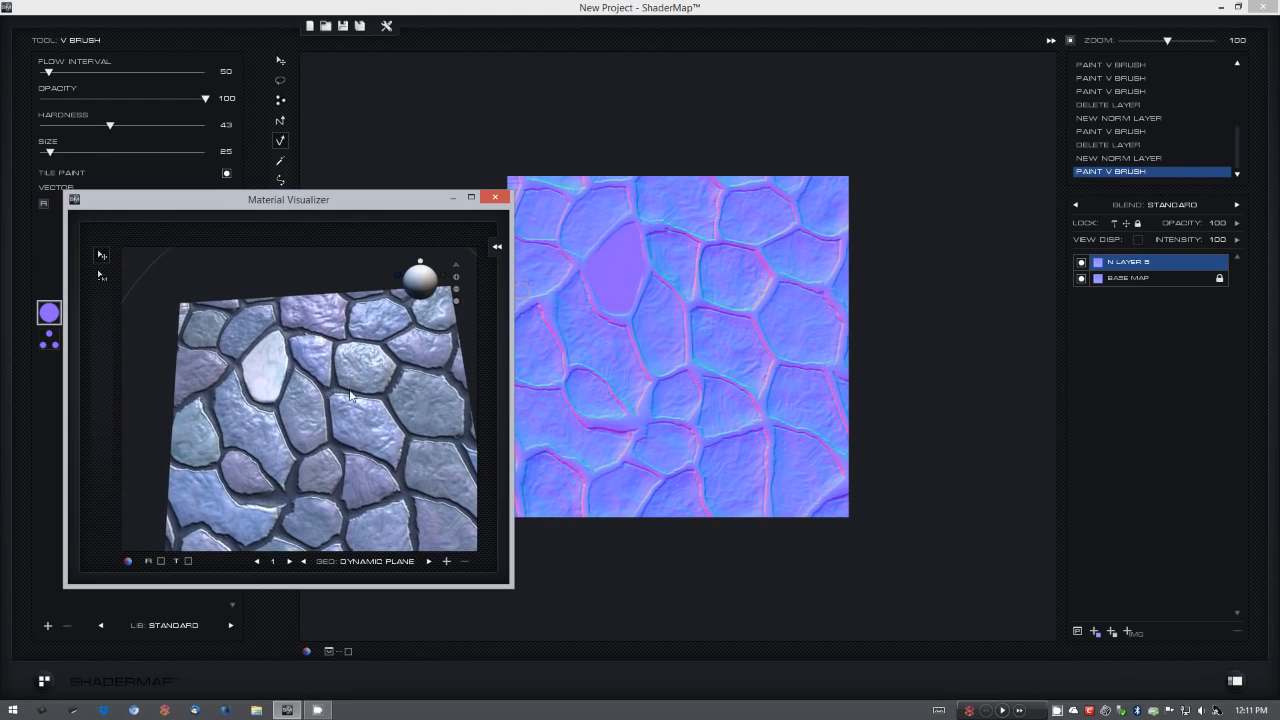
{"action": "left_click_drag", "start_coordinate": [398, 200], "coordinate": [356, 346]}
- Paint the two adjoining stones with a lower-left blue vector and a right-facing pink-purple vector, check them on the plane, and close the Material Visualizer
{"action": "left_click", "coordinate": [118, 256]}
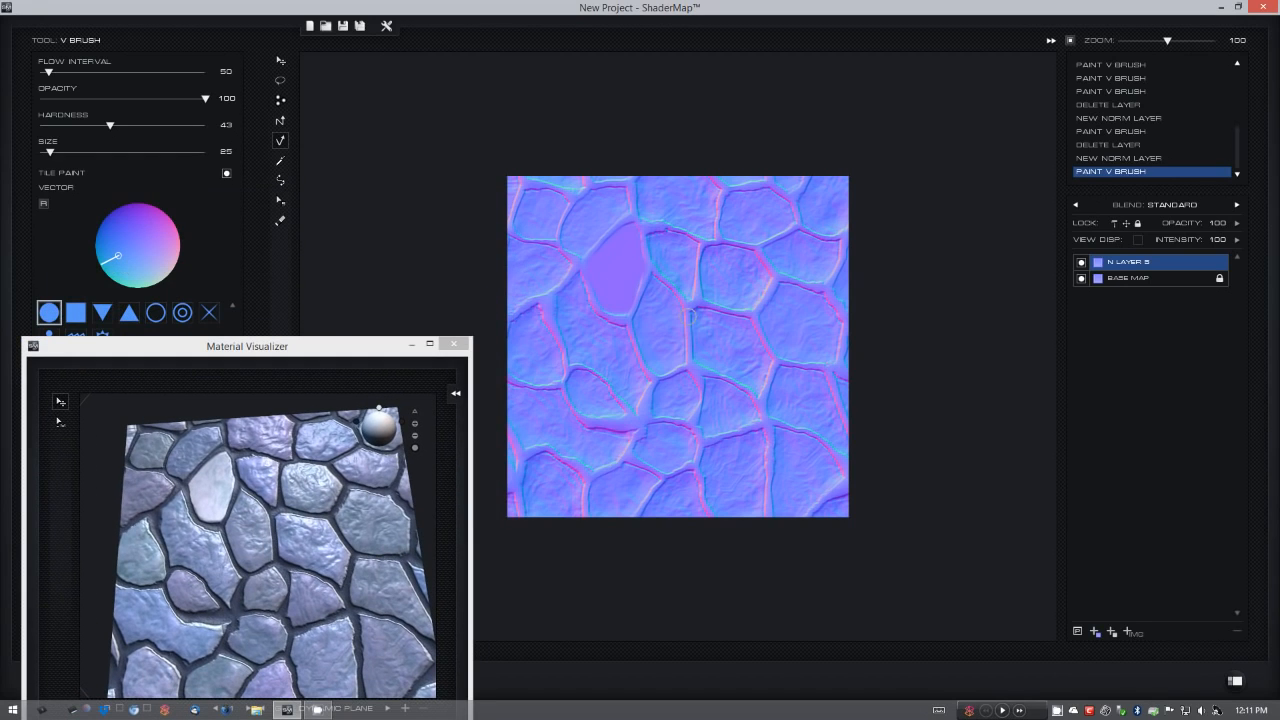
{"action": "mouse_move", "coordinate": [653, 307]}
{"action": "left_mouse_down"}
{"action": "mouse_move", "coordinate": [654, 290]}
{"action": "mouse_move", "coordinate": [674, 355]}
{"action": "mouse_move", "coordinate": [642, 328]}
{"action": "mouse_move", "coordinate": [640, 305]}
{"action": "mouse_move", "coordinate": [663, 356]}
{"action": "mouse_move", "coordinate": [662, 306]}
{"action": "mouse_move", "coordinate": [659, 330]}
{"action": "left_mouse_up"}
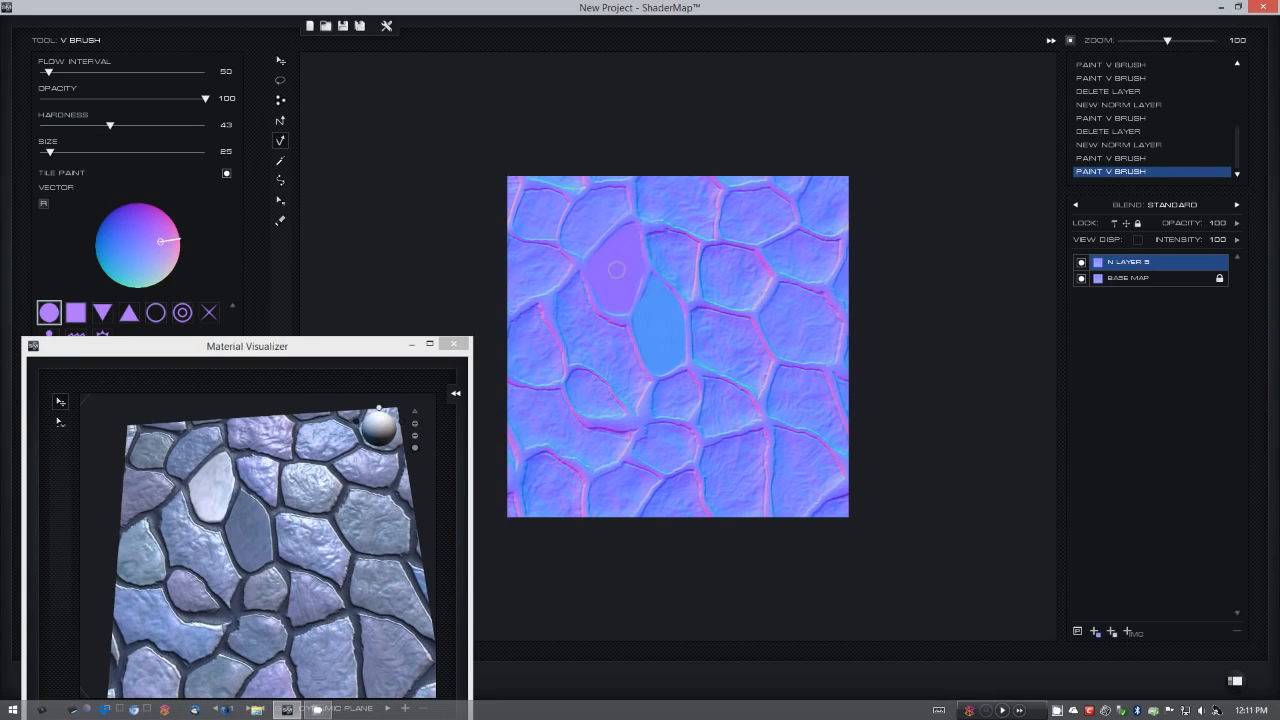
{"action": "mouse_move", "coordinate": [674, 255]}
{"action": "left_mouse_down"}
{"action": "mouse_move", "coordinate": [658, 241]}
{"action": "mouse_move", "coordinate": [687, 288]}
{"action": "left_mouse_up"}
{"action": "left_click_drag", "start_coordinate": [692, 240], "coordinate": [655, 238]}
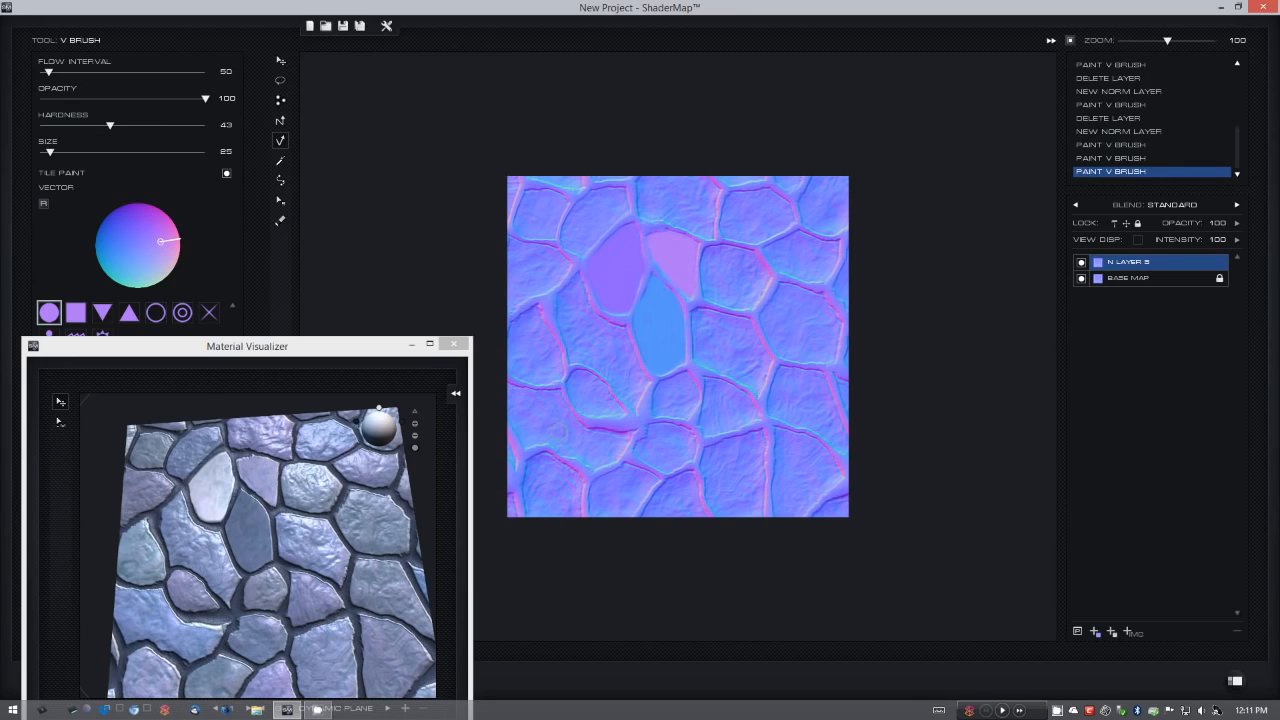
{"action": "mouse_move", "coordinate": [286, 508]}
{"action": "left_mouse_down"}
{"action": "mouse_move", "coordinate": [285, 521]}
{"action": "mouse_move", "coordinate": [325, 481]}
{"action": "mouse_move", "coordinate": [264, 468]}
{"action": "mouse_move", "coordinate": [270, 500]}
{"action": "mouse_move", "coordinate": [252, 540]}
{"action": "left_mouse_up"}
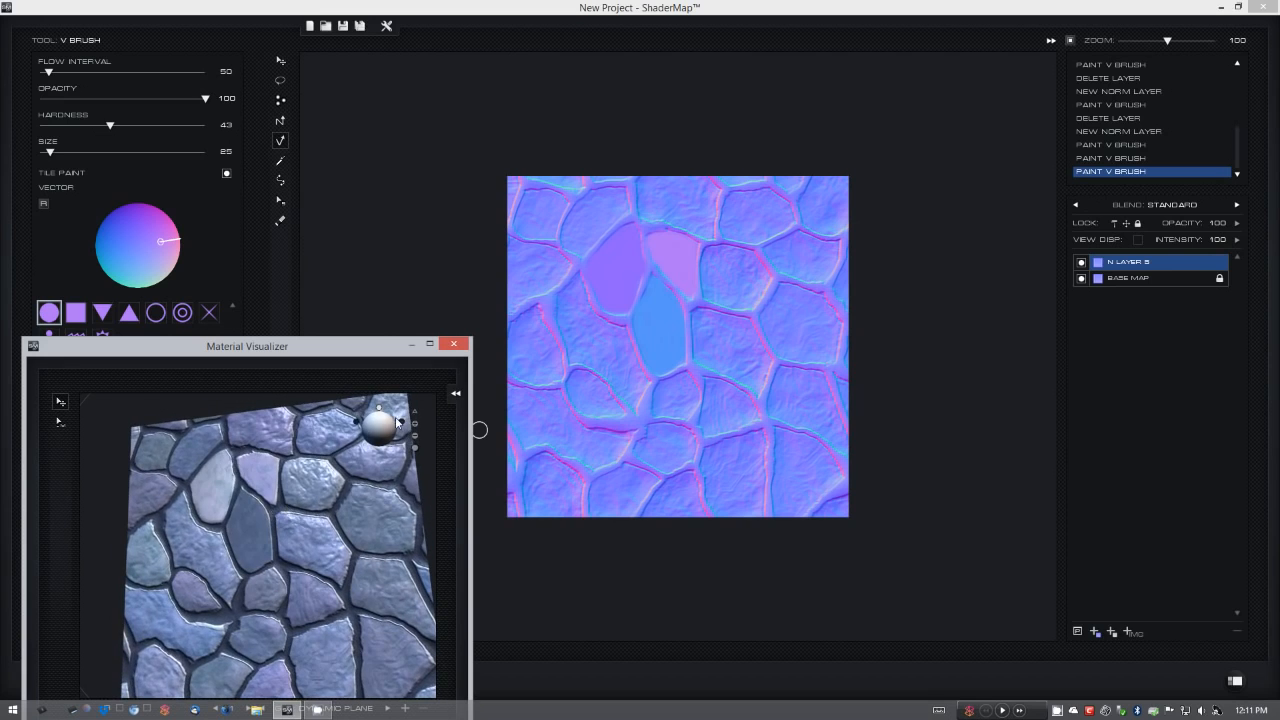
{"action": "left_click", "coordinate": [453, 343]}
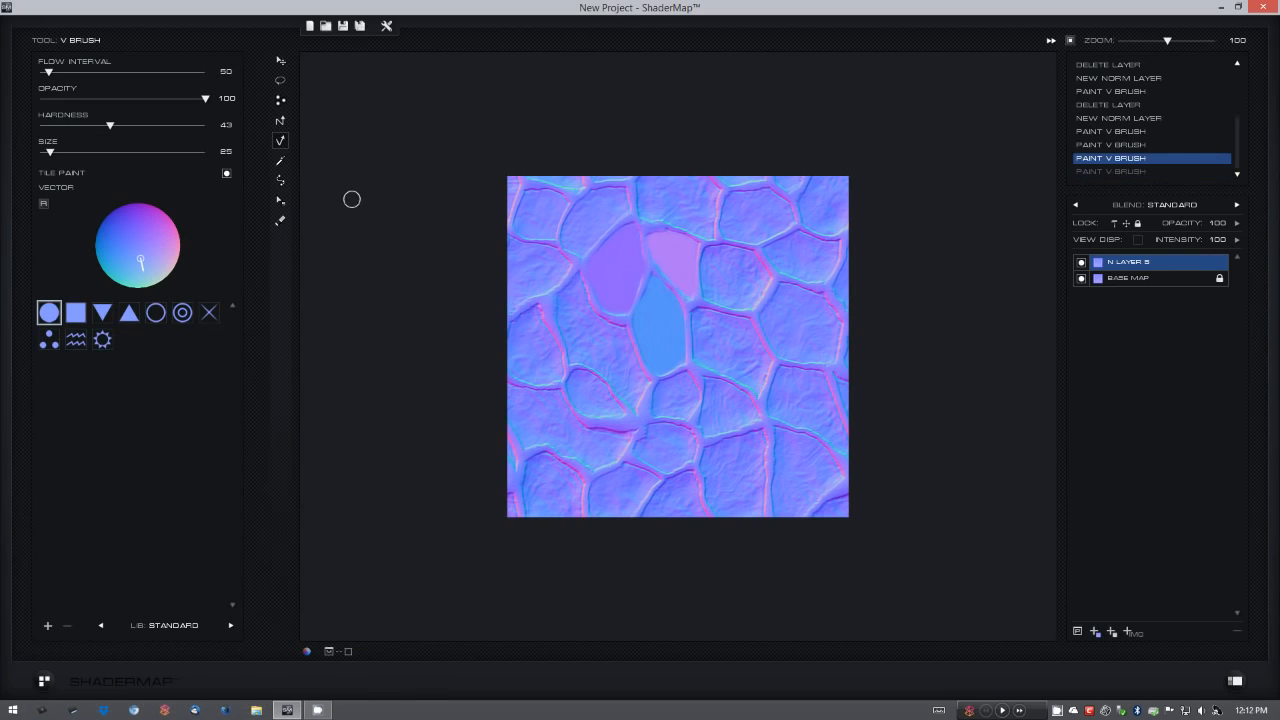
- Draw a four-knot curved pen line shaped like a 2 across the map with the Shape tool, and nudge its layer slightly
{"action": "left_click", "coordinate": [280, 183]}
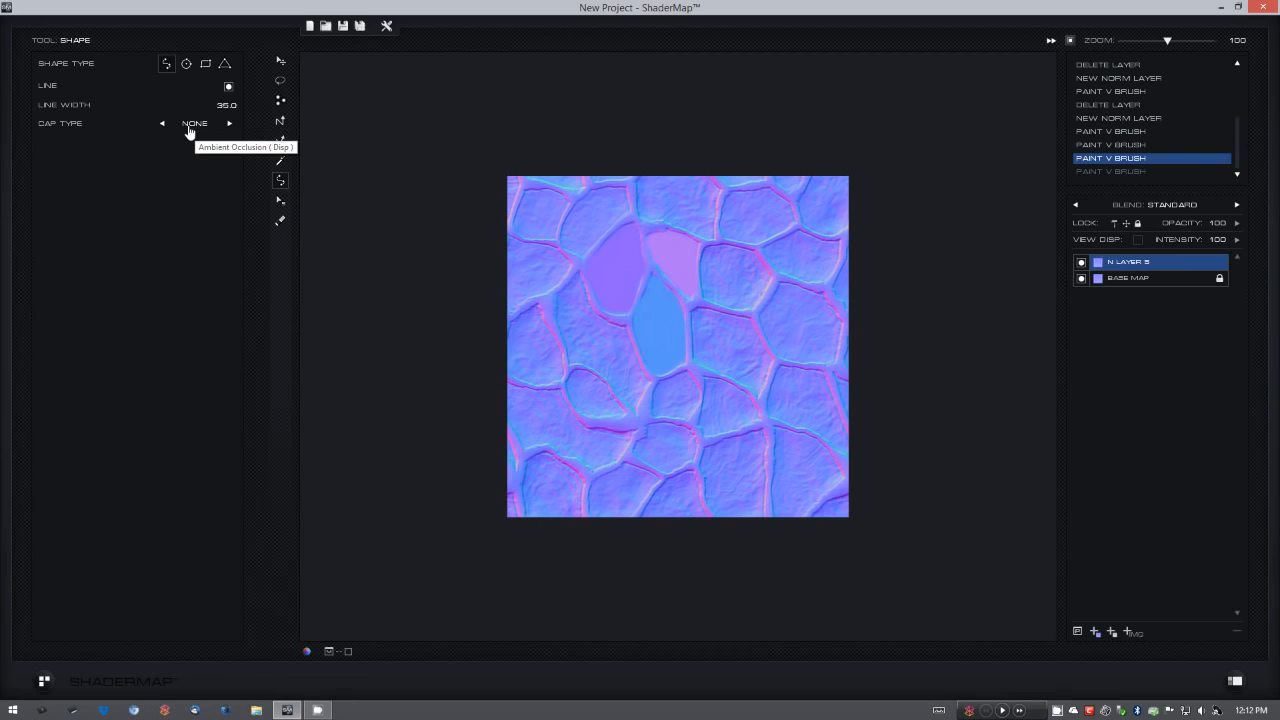
{"action": "left_click", "coordinate": [228, 88]}
{"action": "left_click", "coordinate": [228, 88]}
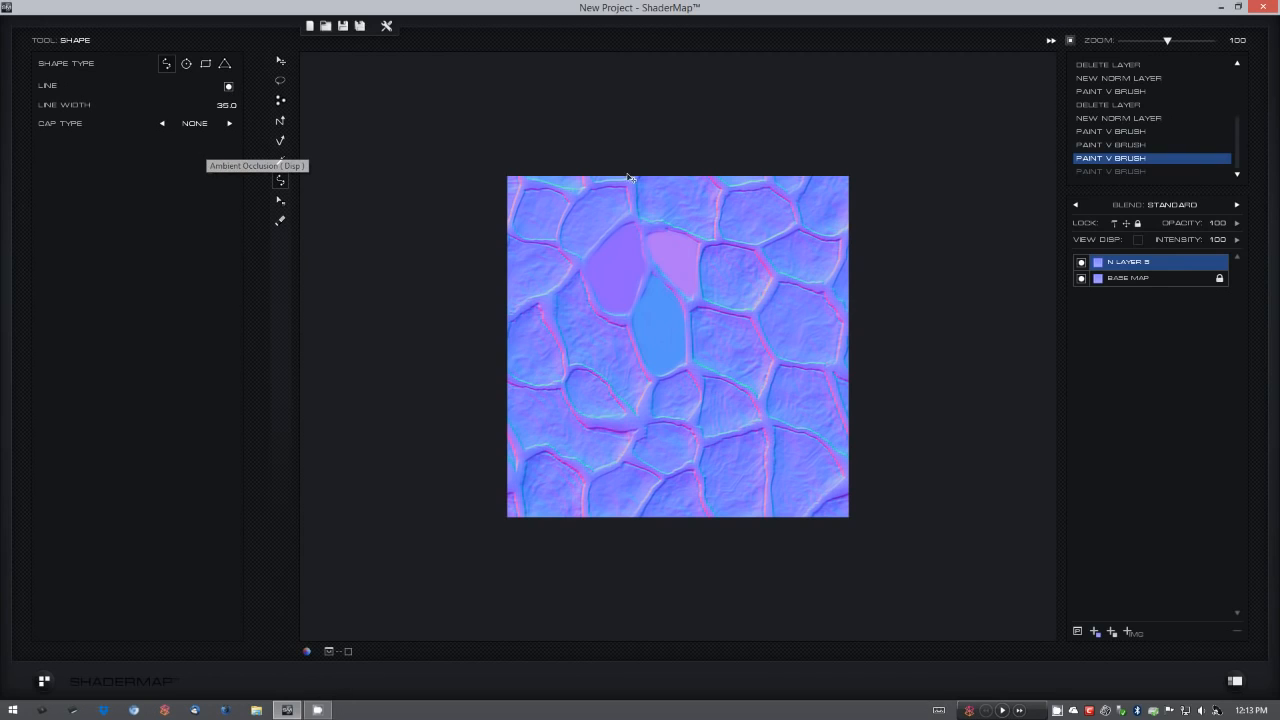
{"action": "left_click_drag", "start_coordinate": [571, 316], "coordinate": [566, 285]}
{"action": "mouse_move", "coordinate": [711, 246]}
{"action": "left_mouse_down"}
{"action": "mouse_move", "coordinate": [721, 264]}
{"action": "mouse_move", "coordinate": [727, 150]}
{"action": "left_mouse_up"}
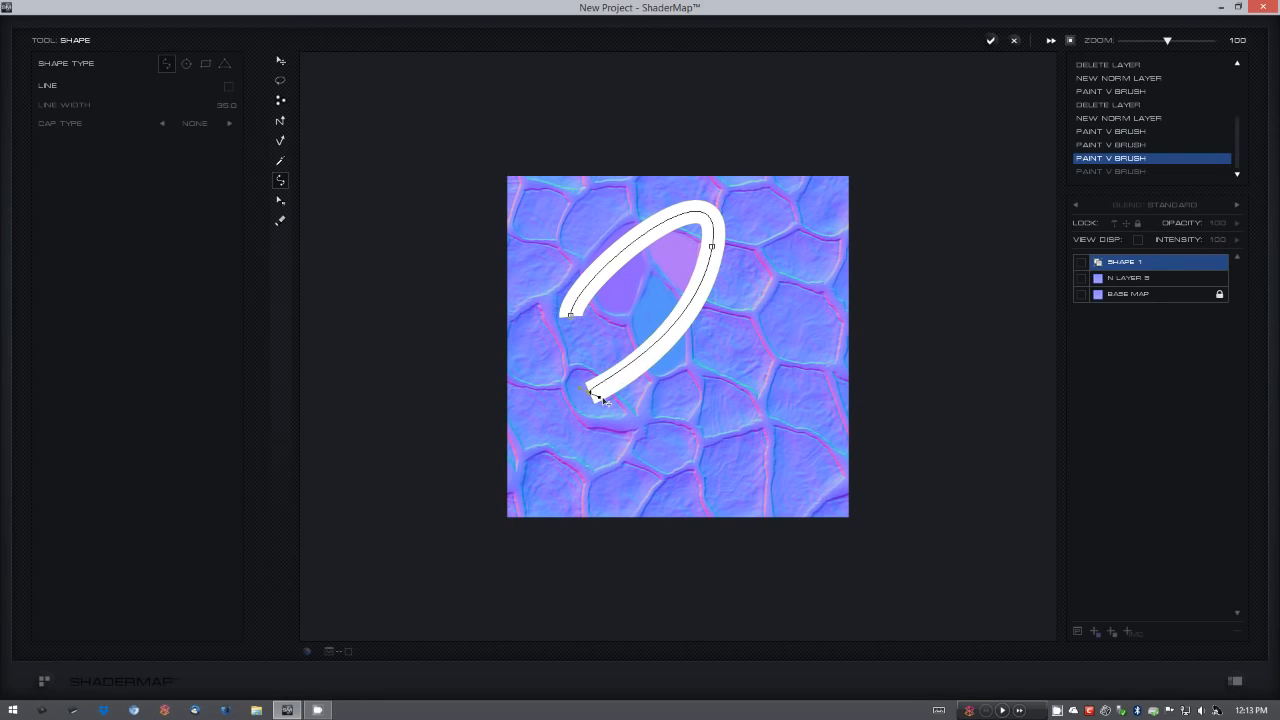
{"action": "left_click_drag", "start_coordinate": [597, 397], "coordinate": [656, 410]}
{"action": "left_click_drag", "start_coordinate": [786, 396], "coordinate": [768, 255]}
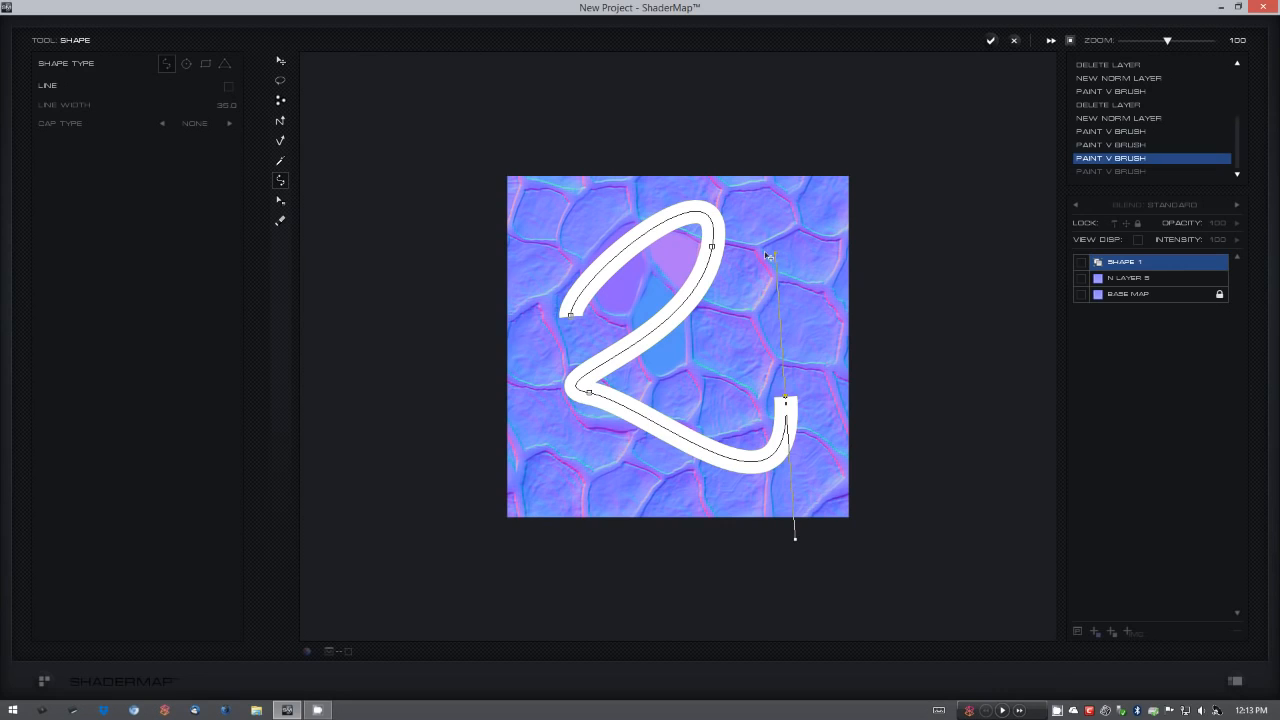
{"action": "left_click", "coordinate": [989, 43]}
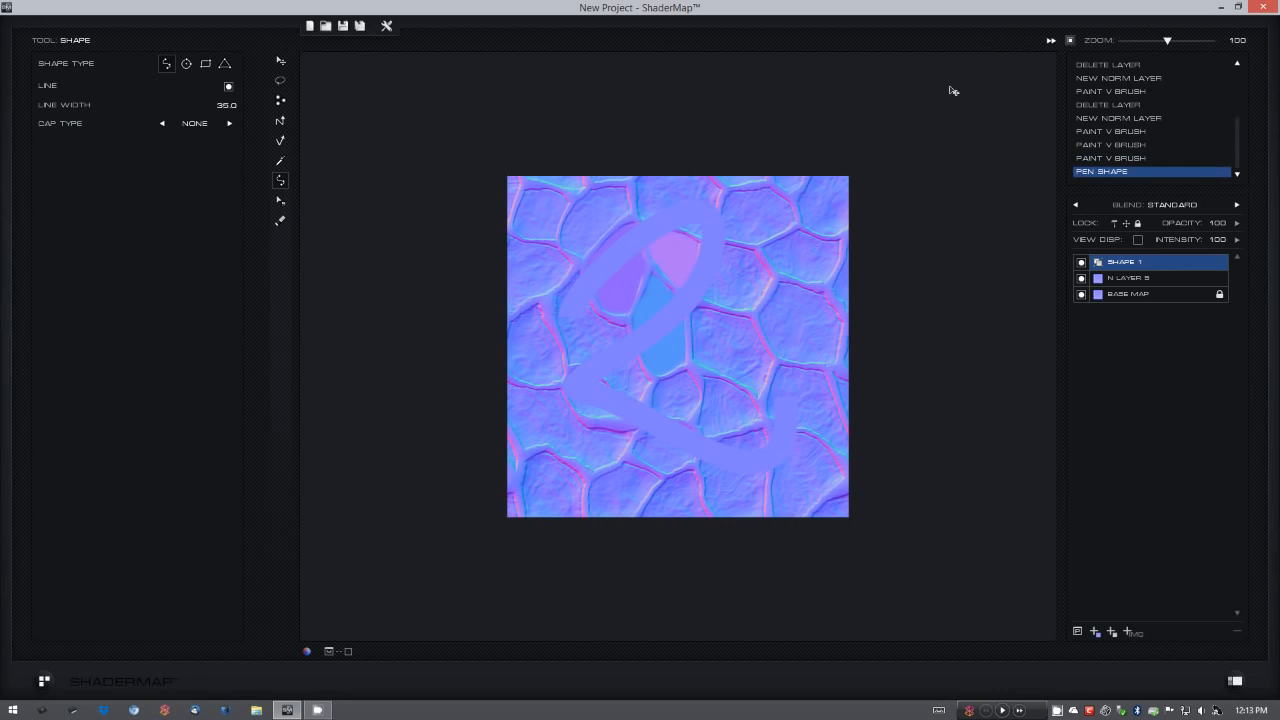
{"action": "left_click", "coordinate": [281, 61]}
{"action": "mouse_move", "coordinate": [653, 236]}
{"action": "left_mouse_down"}
{"action": "mouse_move", "coordinate": [661, 250]}
{"action": "mouse_move", "coordinate": [650, 231]}
{"action": "left_mouse_up"}
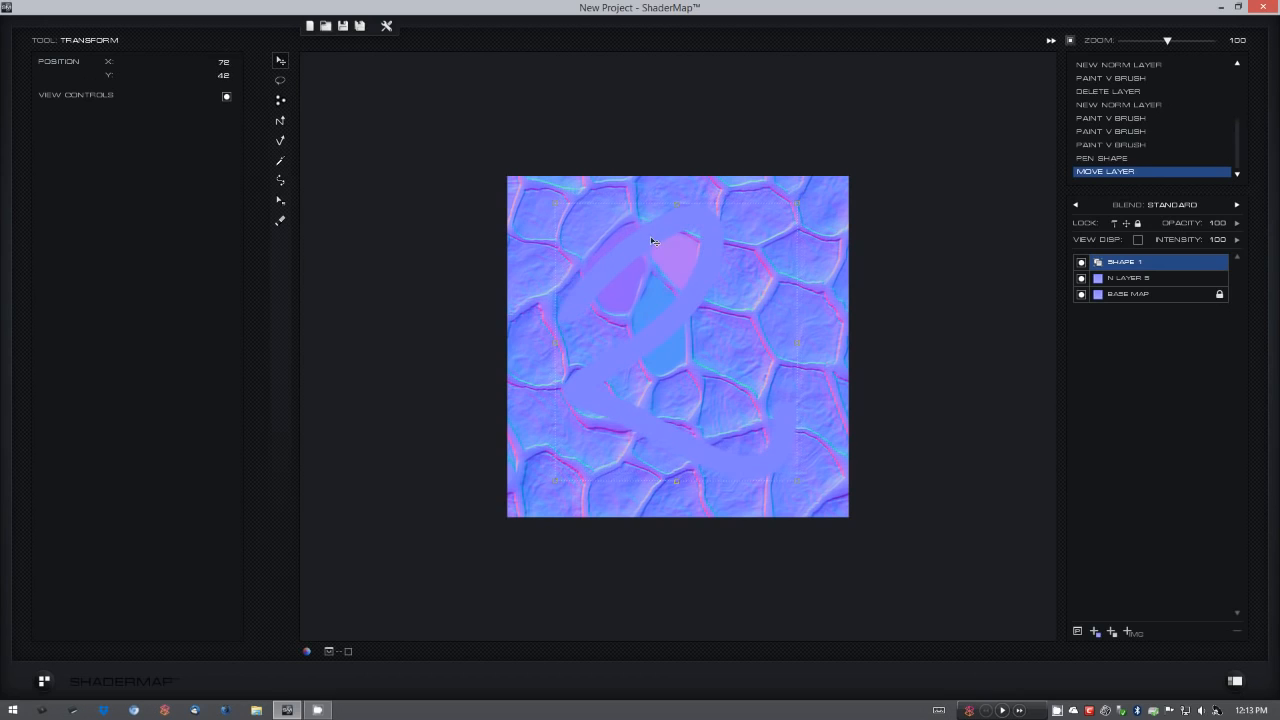
- Enable Surface in the shape's layer profile and bend its curve with three inner points into a high start and a dip near the end
{"action": "double_click", "coordinate": [1207, 268]}
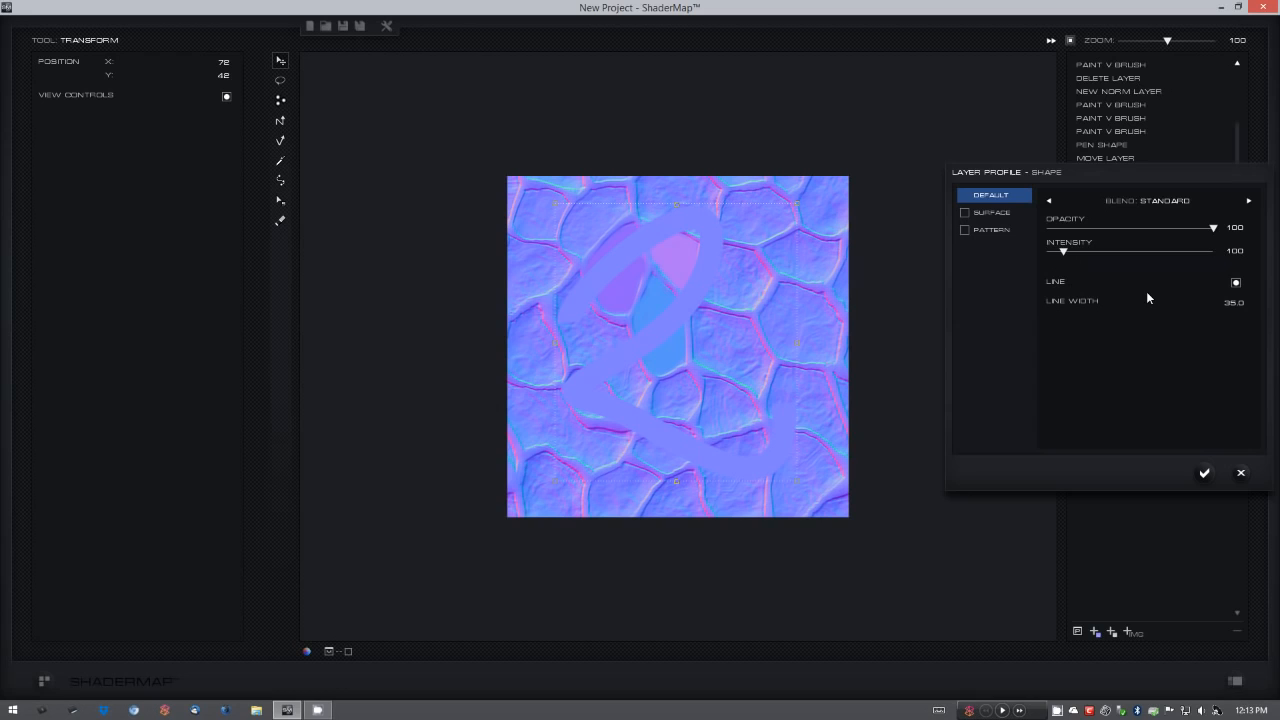
{"action": "left_click_drag", "start_coordinate": [1118, 176], "coordinate": [1067, 183]}
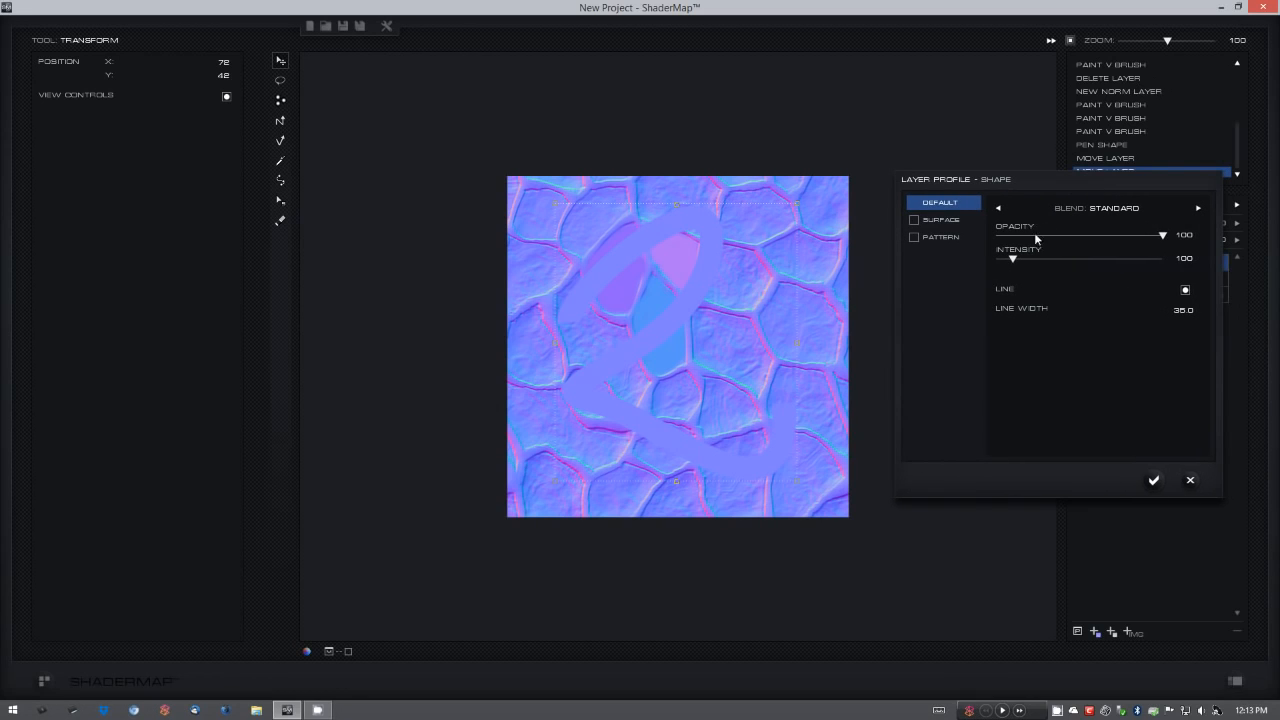
{"action": "left_click", "coordinate": [952, 221]}
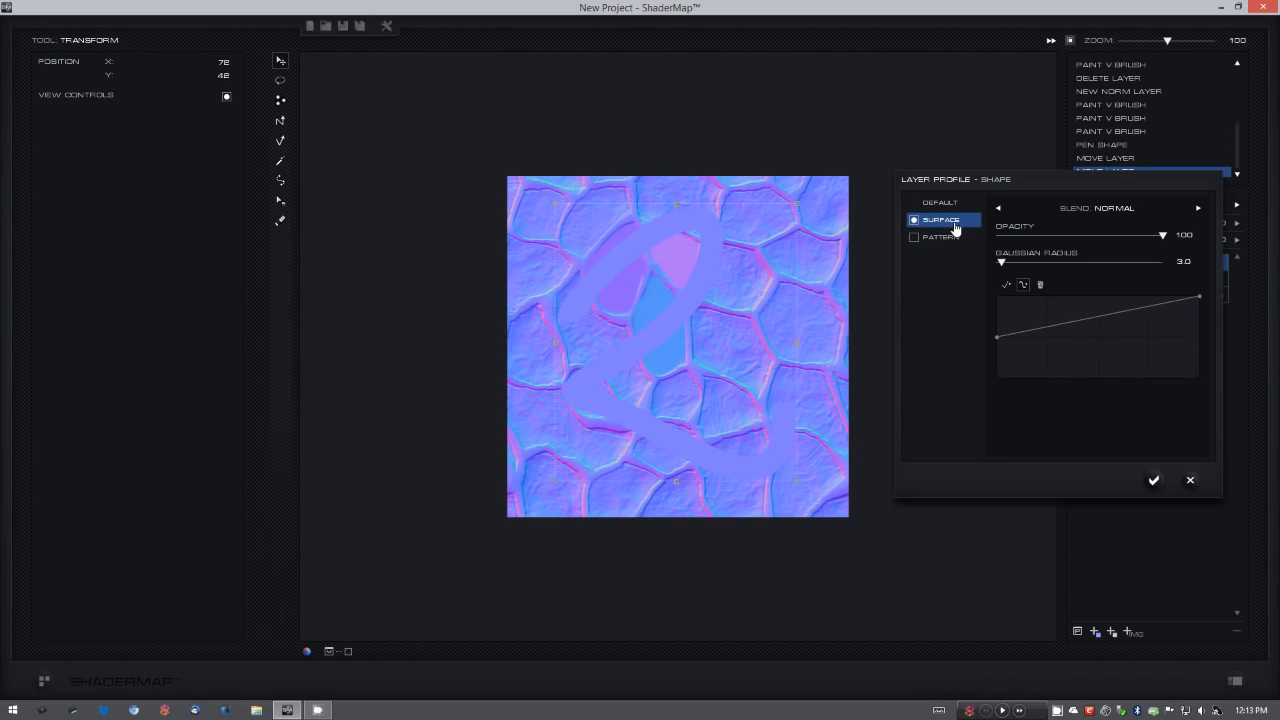
{"action": "mouse_move", "coordinate": [1047, 329]}
{"action": "left_mouse_down"}
{"action": "mouse_move", "coordinate": [1023, 305]}
{"action": "mouse_move", "coordinate": [1074, 359]}
{"action": "mouse_move", "coordinate": [1153, 356]}
{"action": "left_mouse_up"}
{"action": "left_click", "coordinate": [1089, 302]}
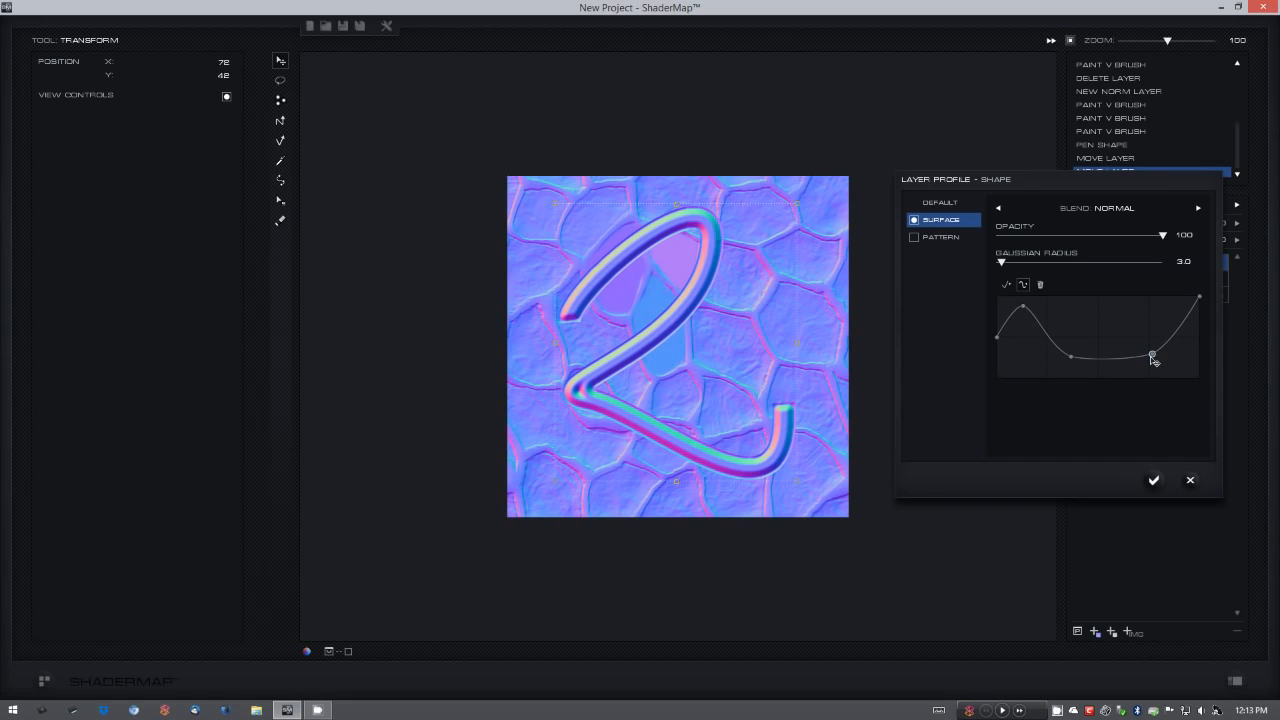
{"action": "left_click_drag", "start_coordinate": [1074, 359], "coordinate": [1090, 321]}
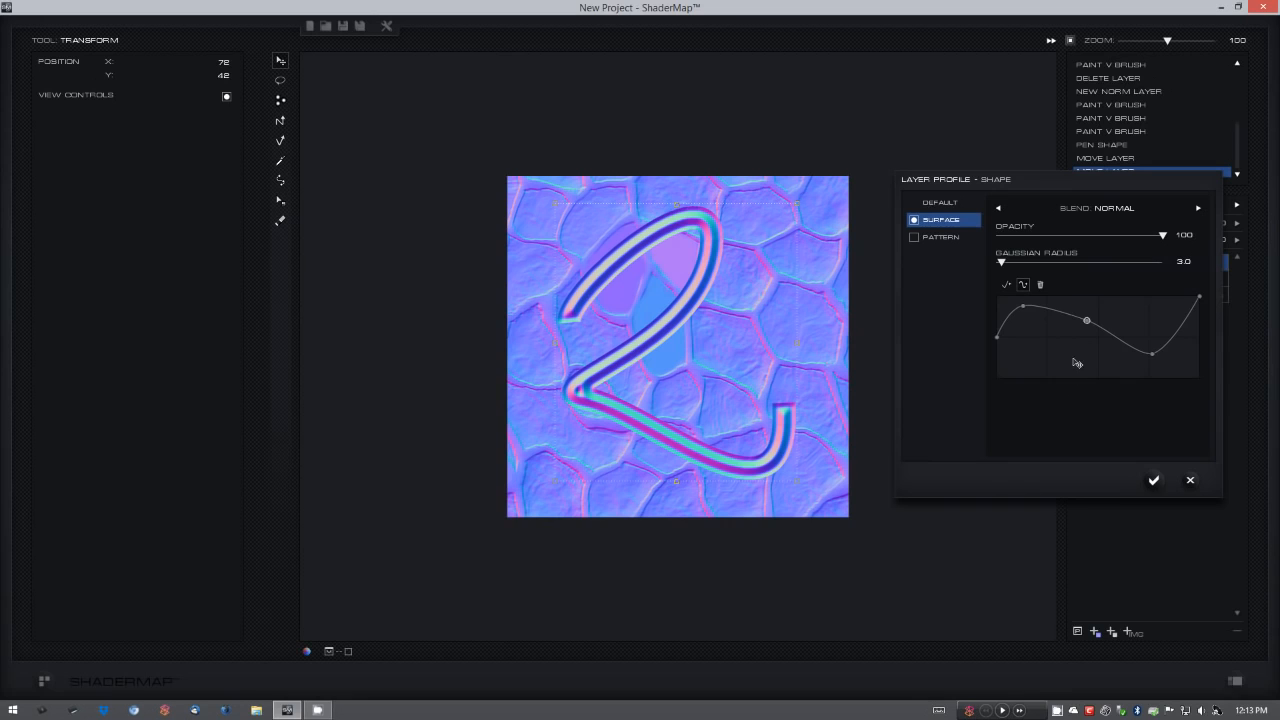
- Enable Pattern in the layer profile with the floor image at opacity 40, keep Surface enabled, and apply the profile
{"action": "left_click", "coordinate": [933, 240]}
{"action": "left_click", "coordinate": [1000, 445]}
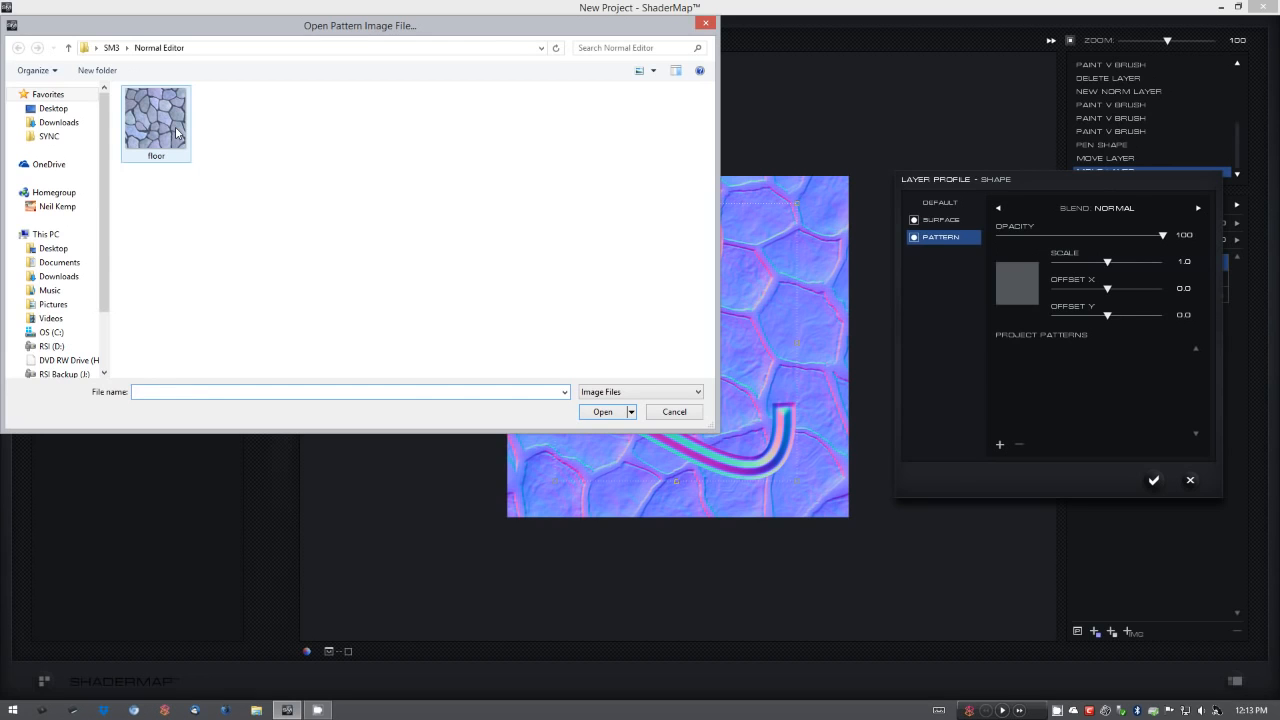
{"action": "double_click", "coordinate": [176, 132]}
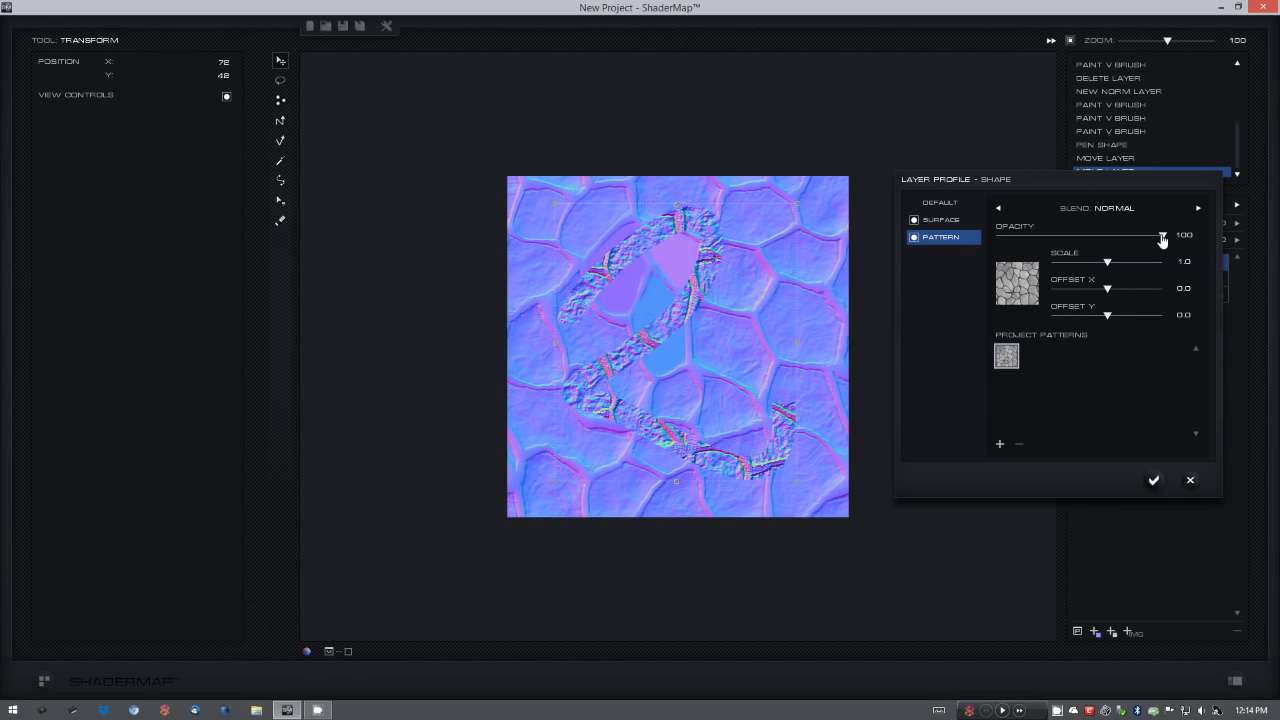
{"action": "left_click_drag", "start_coordinate": [1162, 240], "coordinate": [1062, 247]}
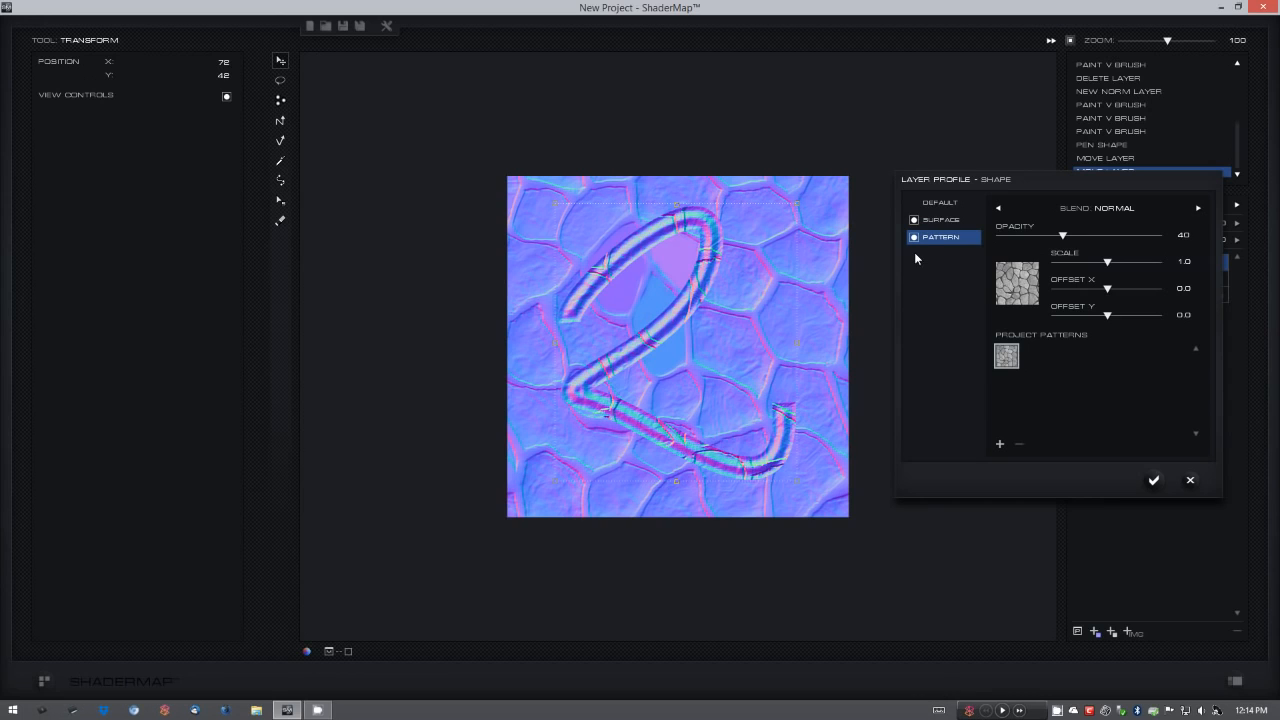
{"action": "left_click", "coordinate": [913, 221]}
{"action": "left_click", "coordinate": [913, 221]}
{"action": "left_click", "coordinate": [1153, 480]}
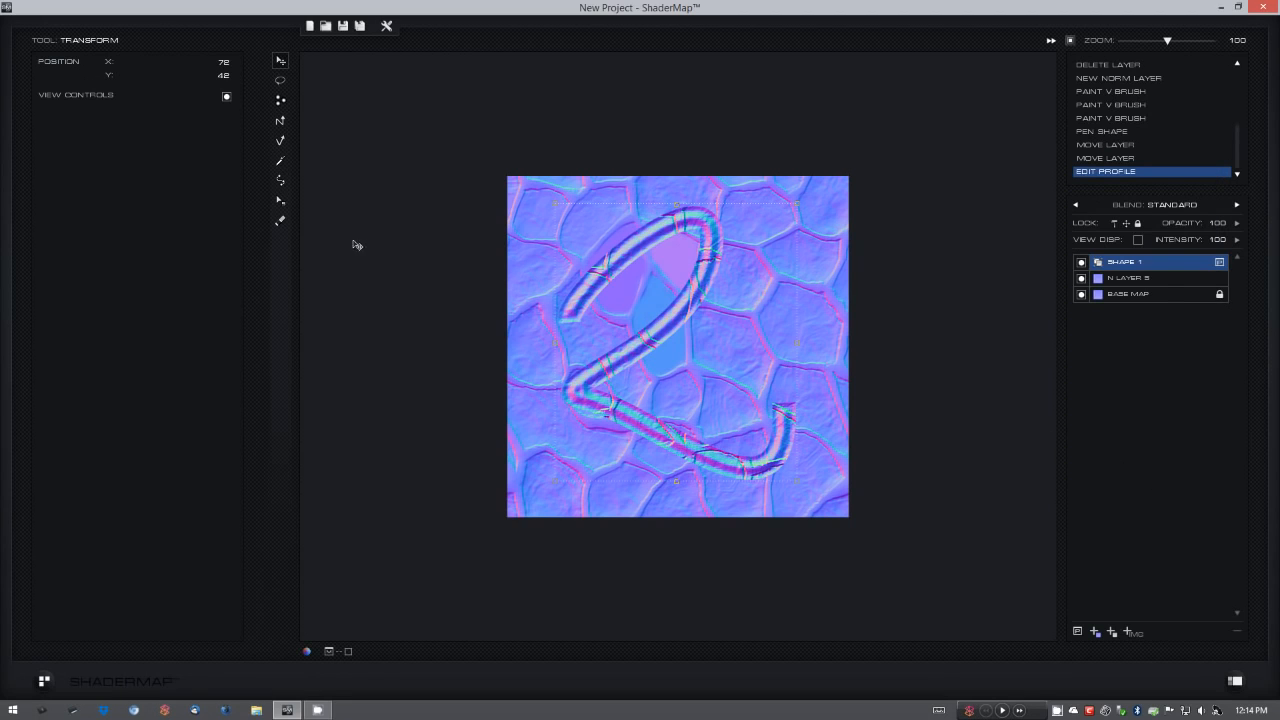
- Reshape the pen line into a rounder 2 with Shape Edit by adjusting its start, upper-right and lower-left knots and tangents
{"action": "left_click", "coordinate": [282, 204]}
{"action": "left_click_drag", "start_coordinate": [569, 322], "coordinate": [542, 240]}
{"action": "left_click_drag", "start_coordinate": [712, 254], "coordinate": [740, 287]}
{"action": "left_click_drag", "start_coordinate": [588, 399], "coordinate": [600, 492]}
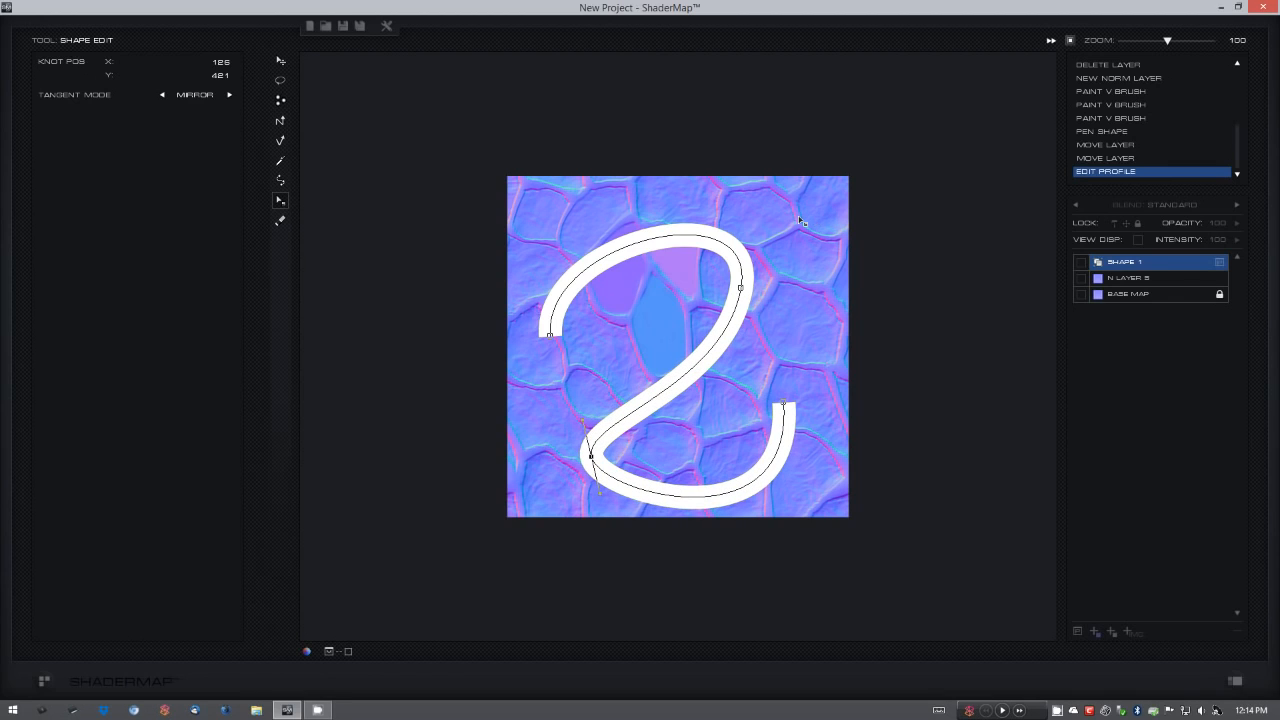
{"action": "key", "text": "Return"}
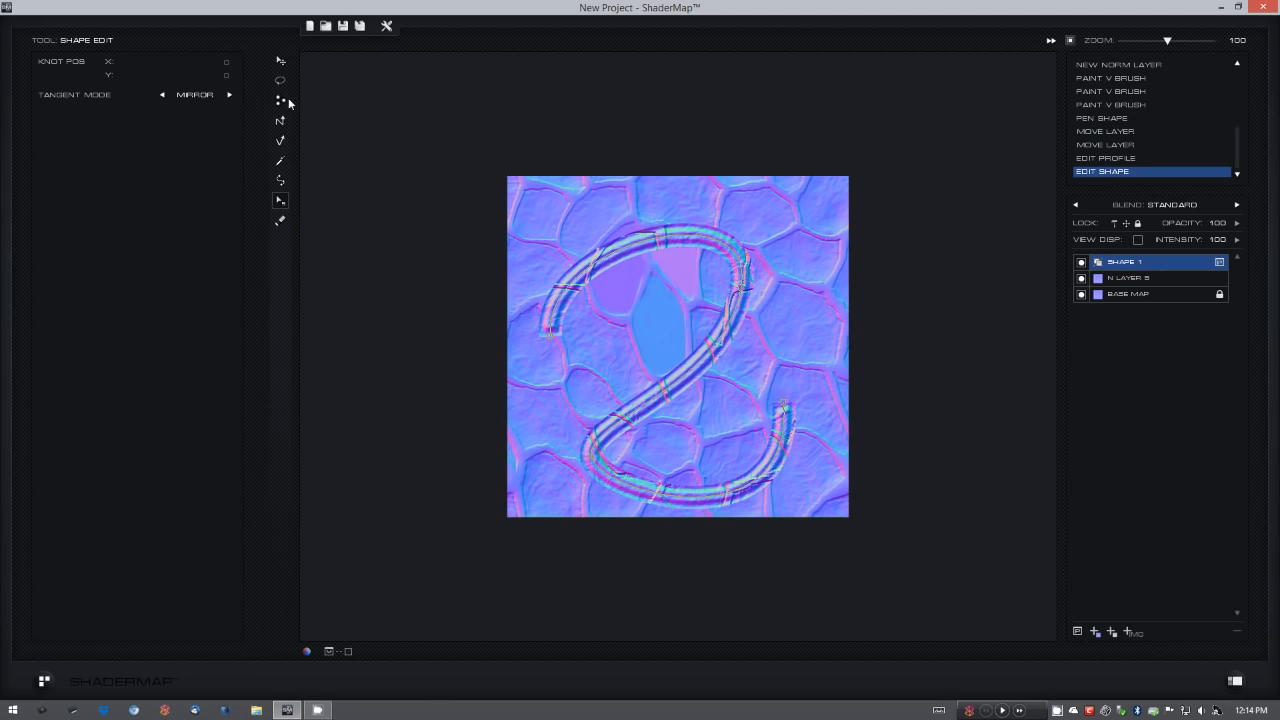
- Rotate the pen shape 40 degrees, scale it to about 73.4 width and 78.4 height, and reposition it near the map's centre
{"action": "left_click", "coordinate": [279, 62]}
{"action": "left_click_drag", "start_coordinate": [640, 260], "coordinate": [636, 236]}
{"action": "left_click_drag", "start_coordinate": [800, 197], "coordinate": [772, 272]}
{"action": "left_click_drag", "start_coordinate": [658, 153], "coordinate": [660, 258]}
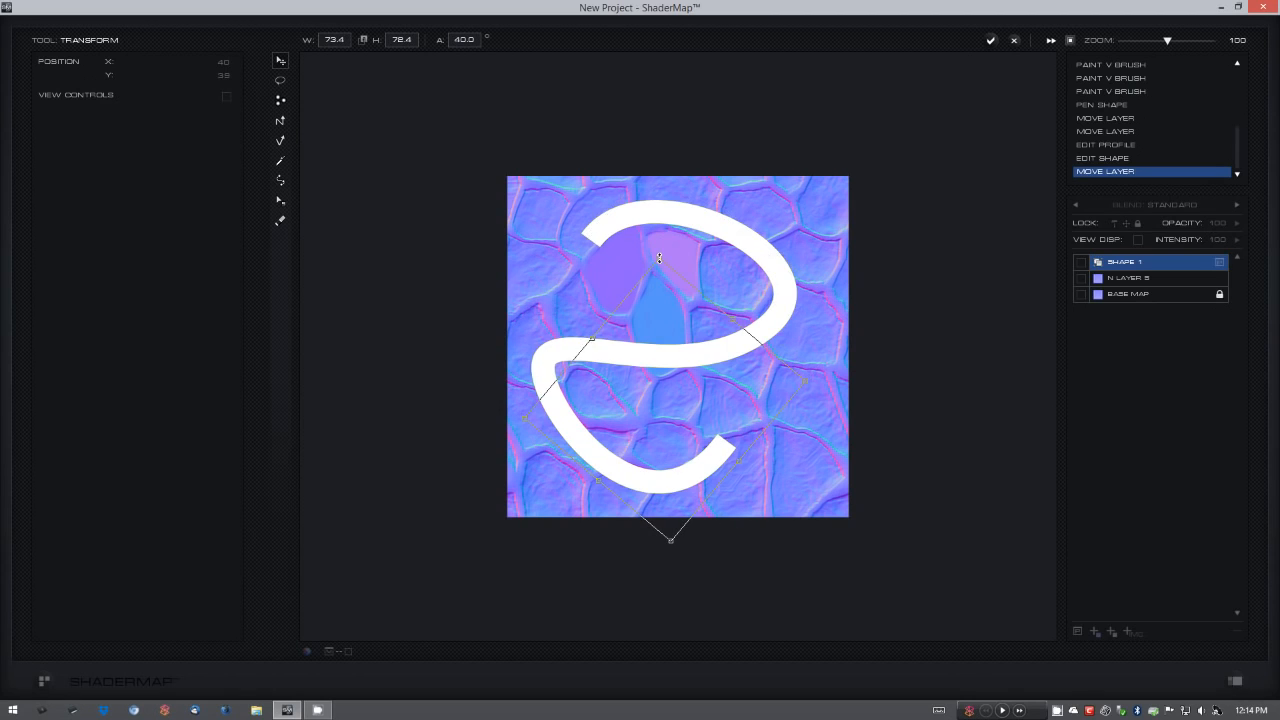
{"action": "left_click_drag", "start_coordinate": [697, 315], "coordinate": [709, 263]}
{"action": "key", "text": "Return"}
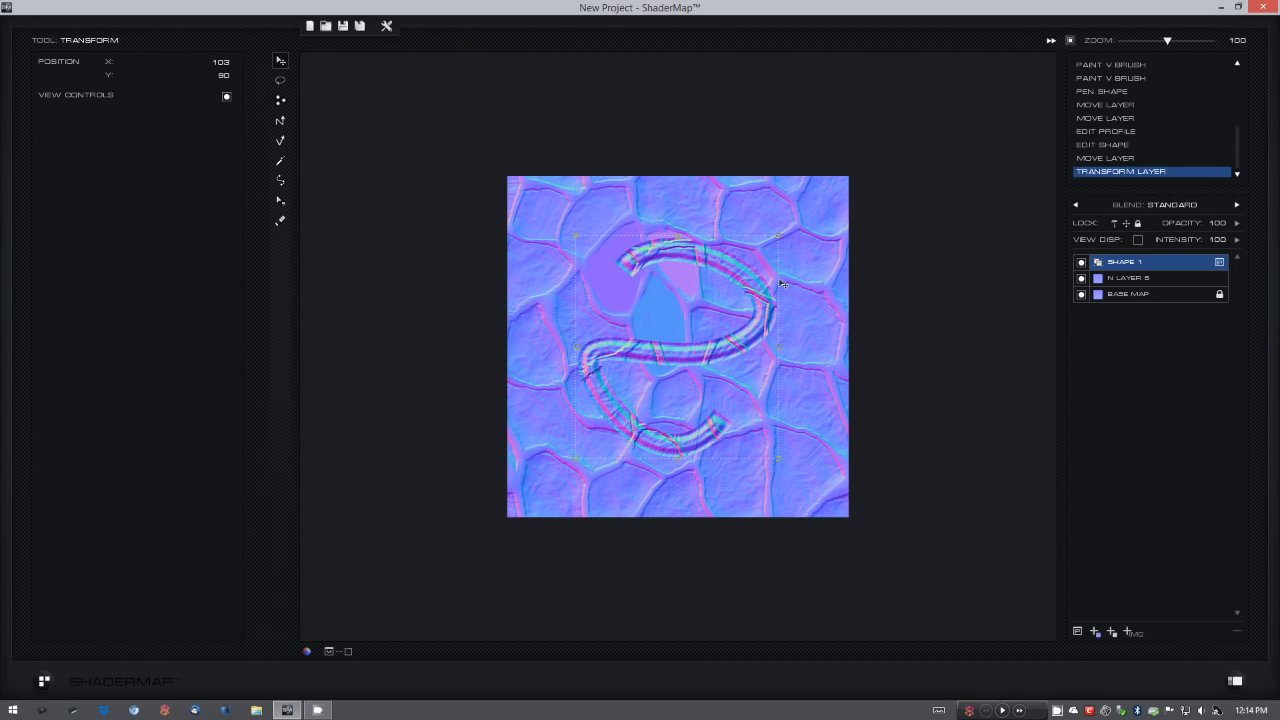
- Delete the pen shape layer
{"action": "right_click", "coordinate": [1159, 261]}
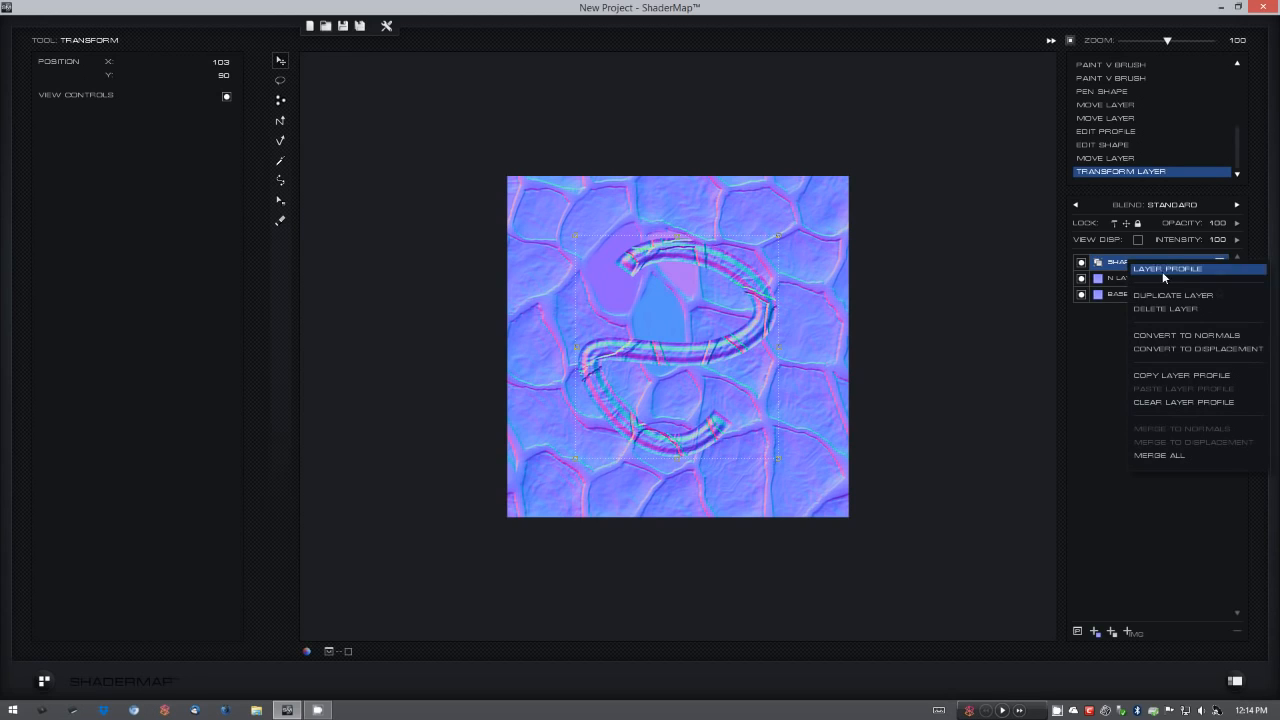
{"action": "left_click", "coordinate": [1169, 304]}
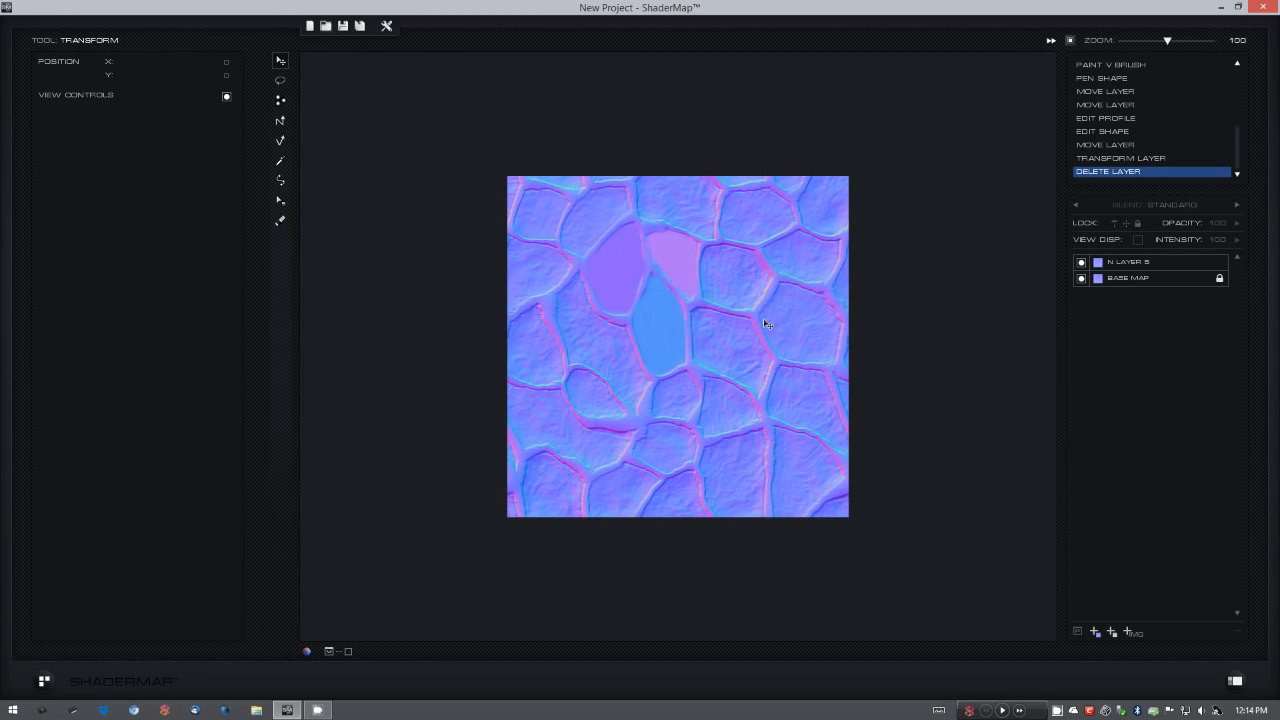
- Try erasing the pink patch on N Layer 5 with the circular Eraser at opacity 57 and size 35, then undo the erasure
{"action": "left_click", "coordinate": [278, 224]}
{"action": "left_click", "coordinate": [1124, 263]}
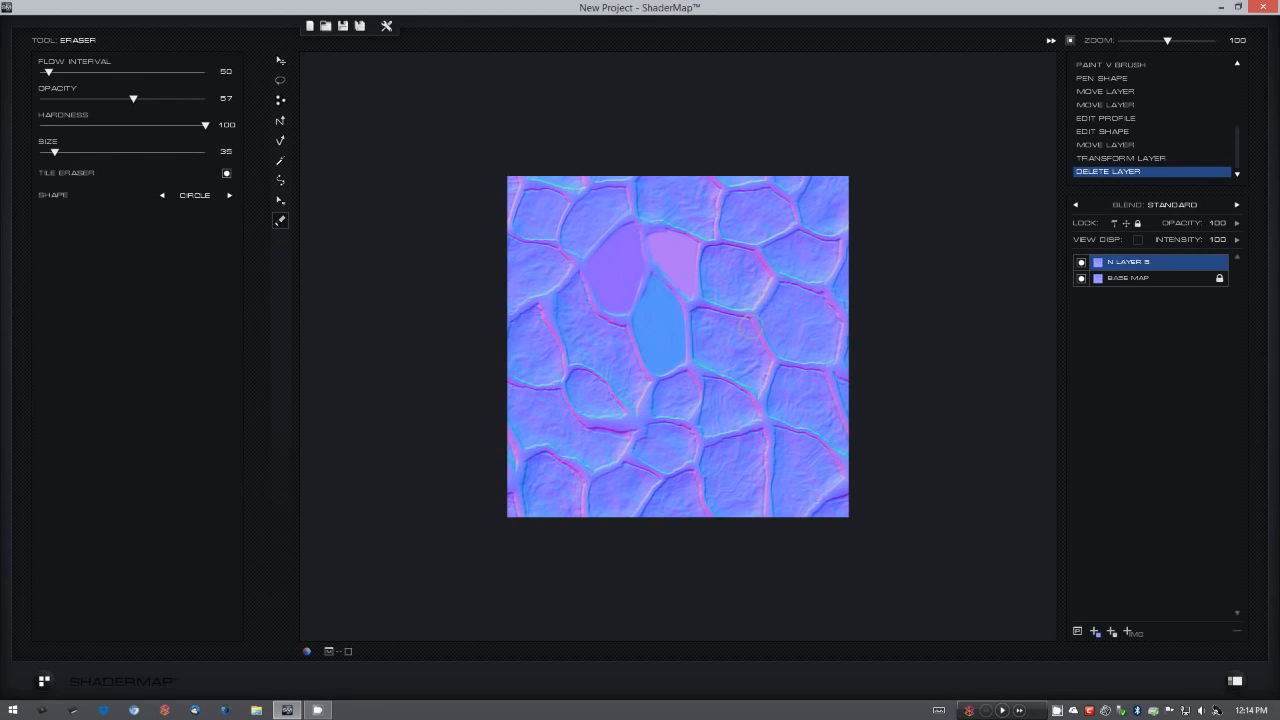
{"action": "mouse_move", "coordinate": [707, 327]}
{"action": "left_mouse_down"}
{"action": "mouse_move", "coordinate": [679, 237]}
{"action": "mouse_move", "coordinate": [658, 232]}
{"action": "mouse_move", "coordinate": [666, 262]}
{"action": "left_mouse_up"}
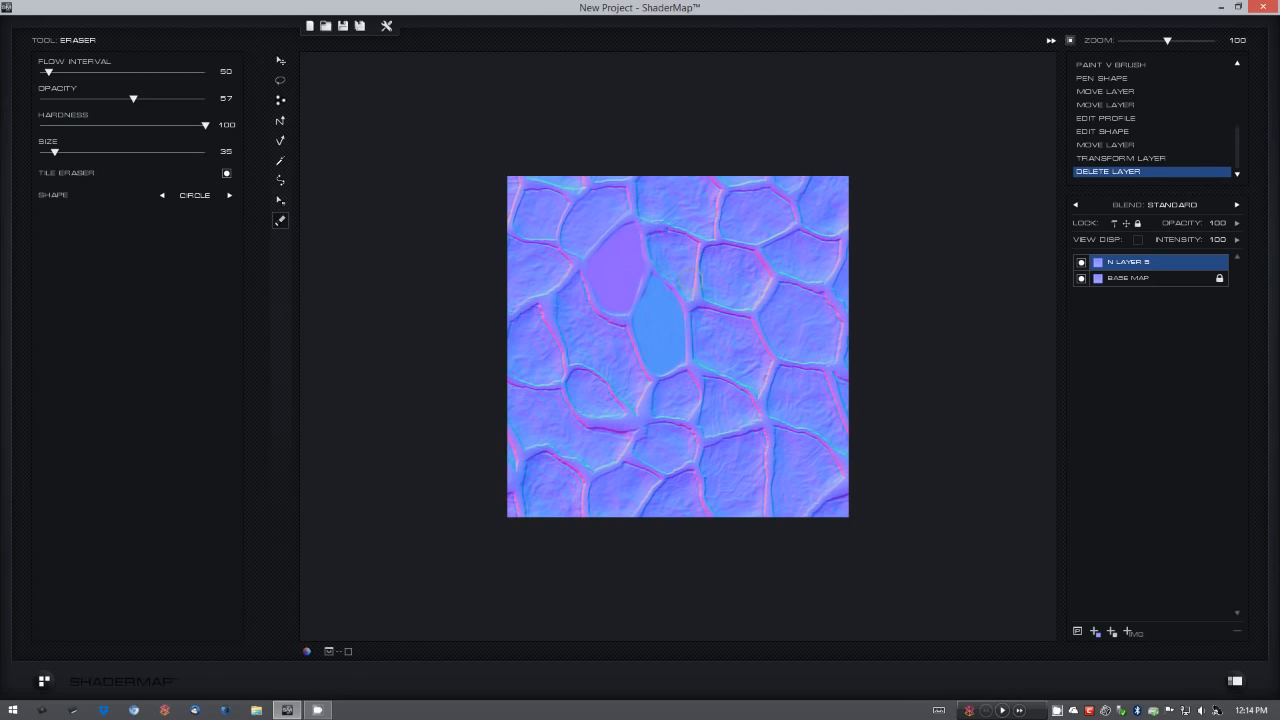
{"action": "left_click_drag", "start_coordinate": [706, 300], "coordinate": [716, 328]}
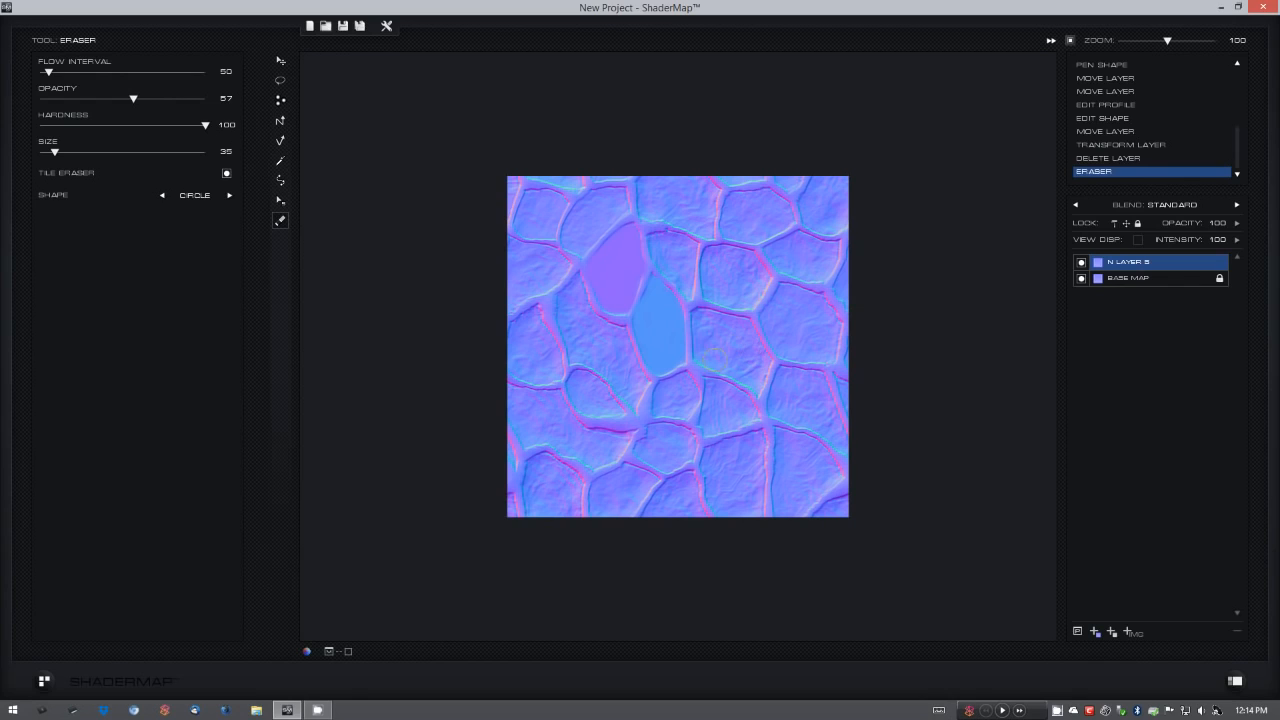
{"action": "key", "text": "ctrl+z"}
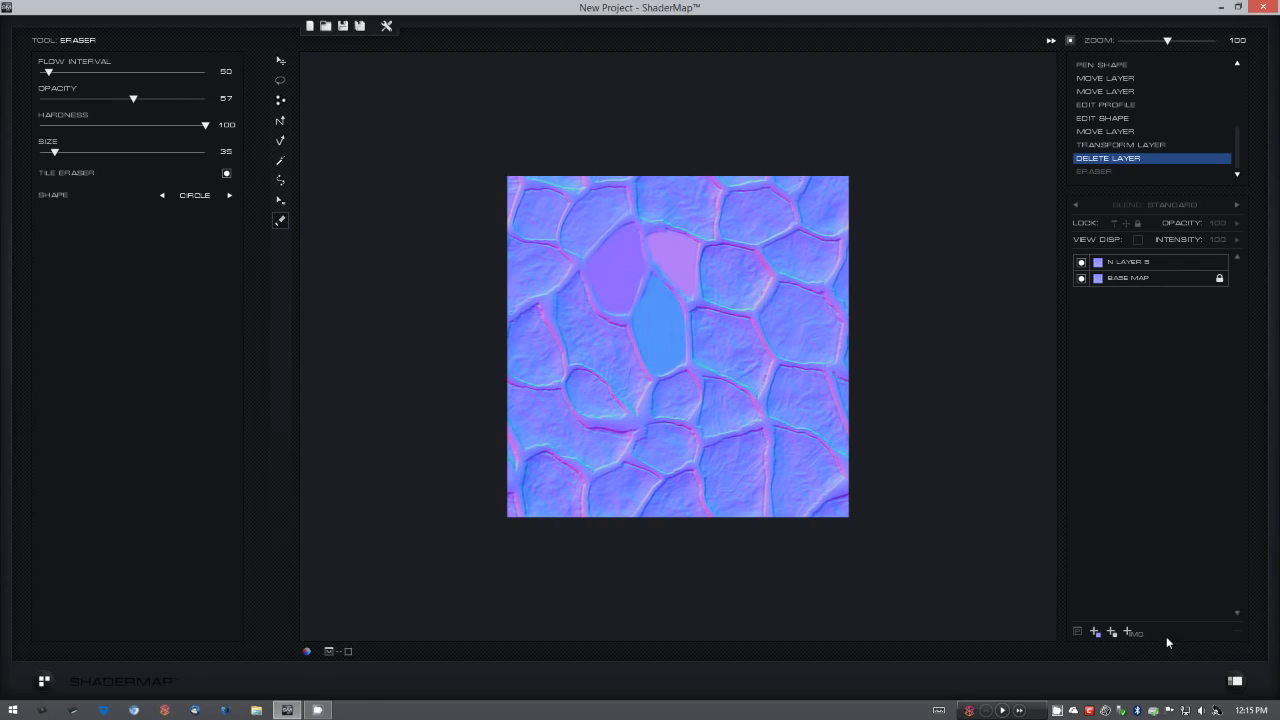
- Return to the project grid, unlock the normal map, and set its intensity to 73 after trying 407
{"action": "left_click", "coordinate": [1236, 682]}
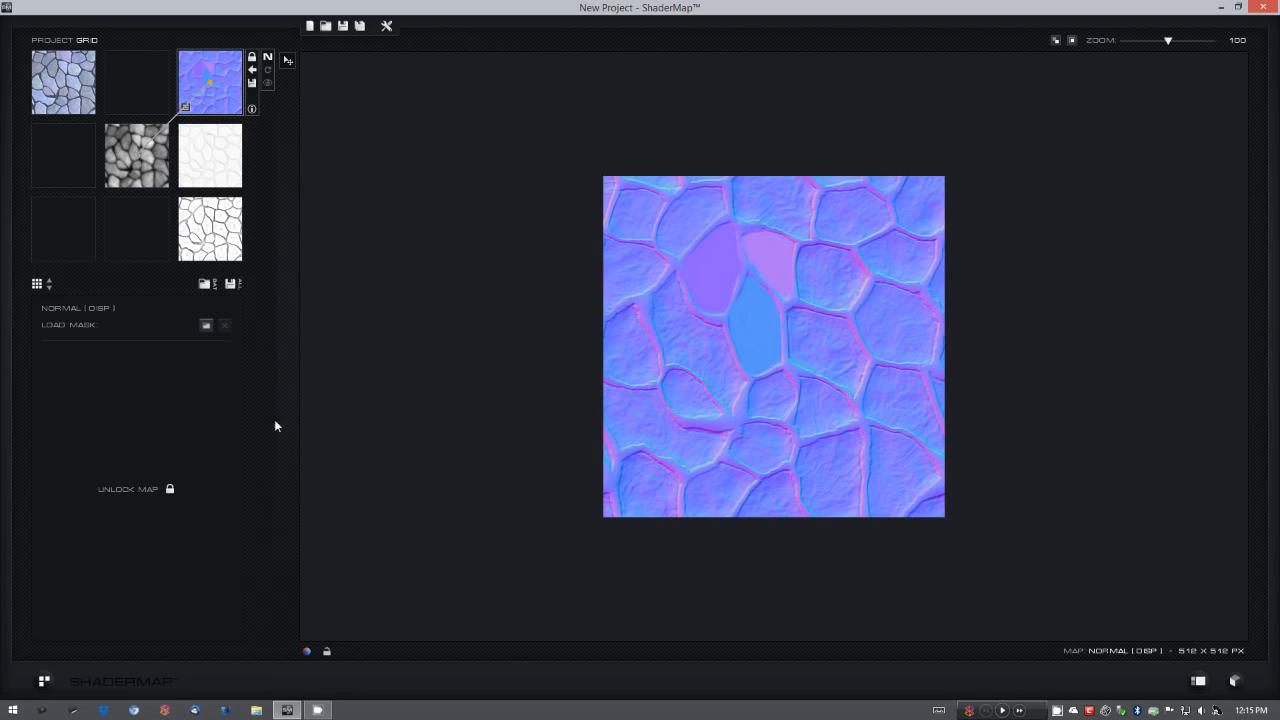
{"action": "left_click", "coordinate": [171, 489]}
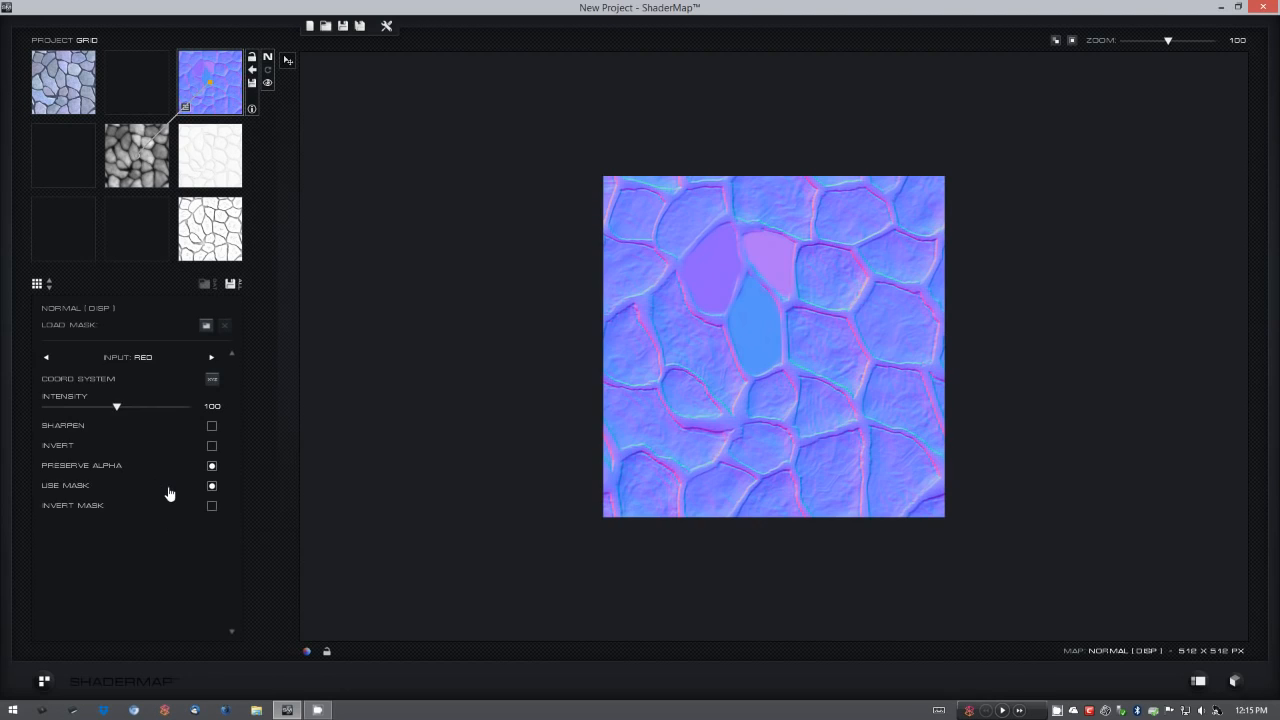
{"action": "left_click_drag", "start_coordinate": [116, 411], "coordinate": [140, 407]}
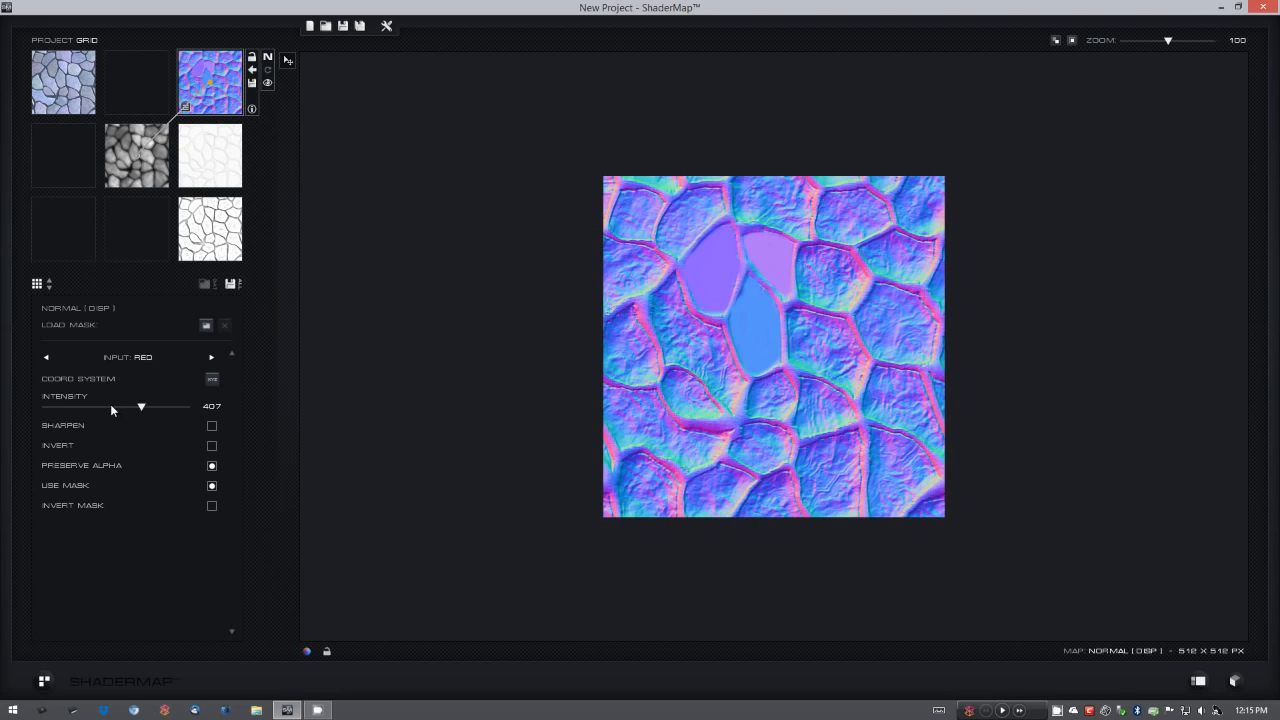
{"action": "left_click_drag", "start_coordinate": [141, 407], "coordinate": [96, 410]}
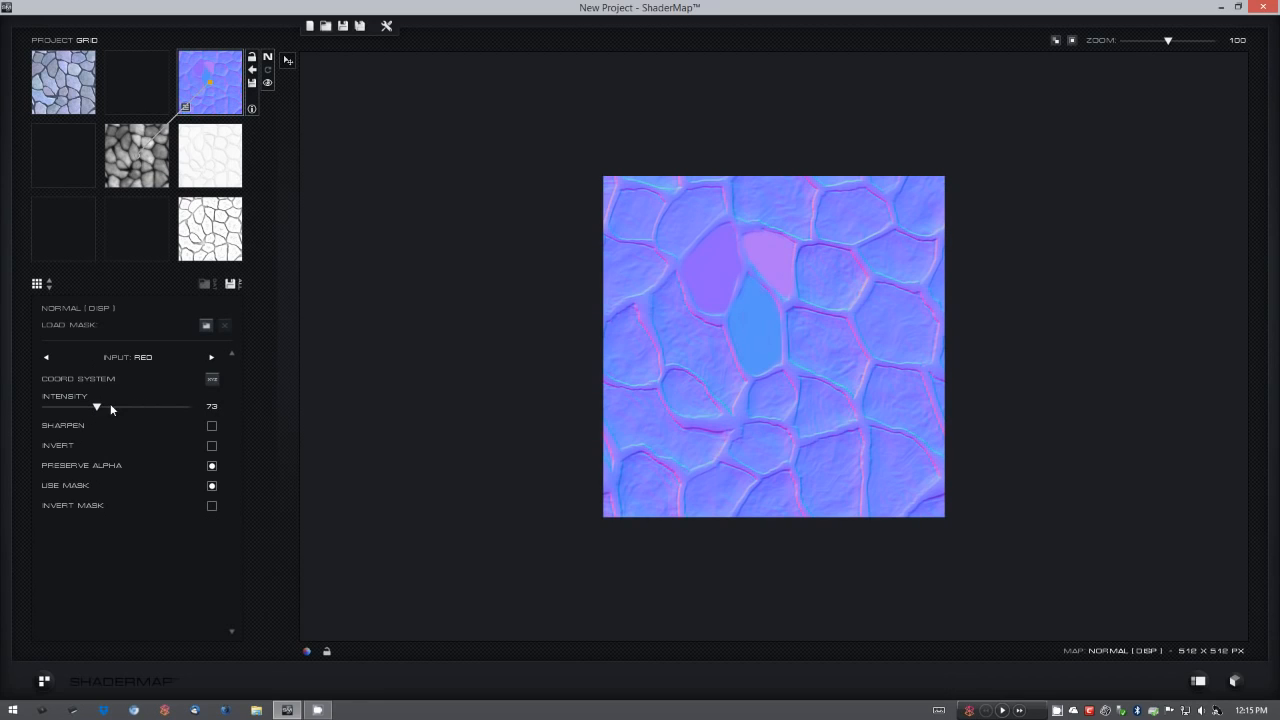
- Reopen the normal map in the Normal Editor, move N Layer 5 to X 111, Y 68, and unlock the map back in the project grid
{"action": "left_click", "coordinate": [267, 57]}
{"action": "left_click", "coordinate": [280, 61]}
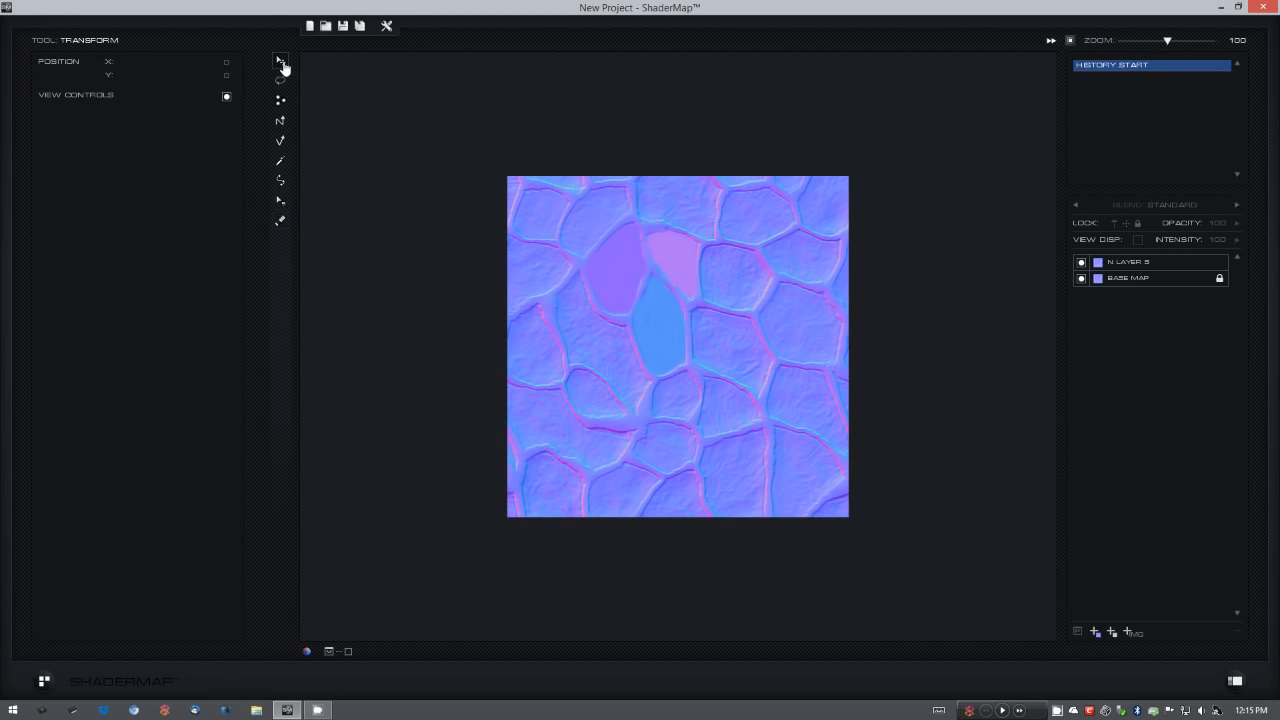
{"action": "mouse_move", "coordinate": [614, 266]}
{"action": "left_mouse_down"}
{"action": "mouse_move", "coordinate": [635, 264]}
{"action": "mouse_move", "coordinate": [644, 361]}
{"action": "mouse_move", "coordinate": [614, 264]}
{"action": "left_mouse_up"}
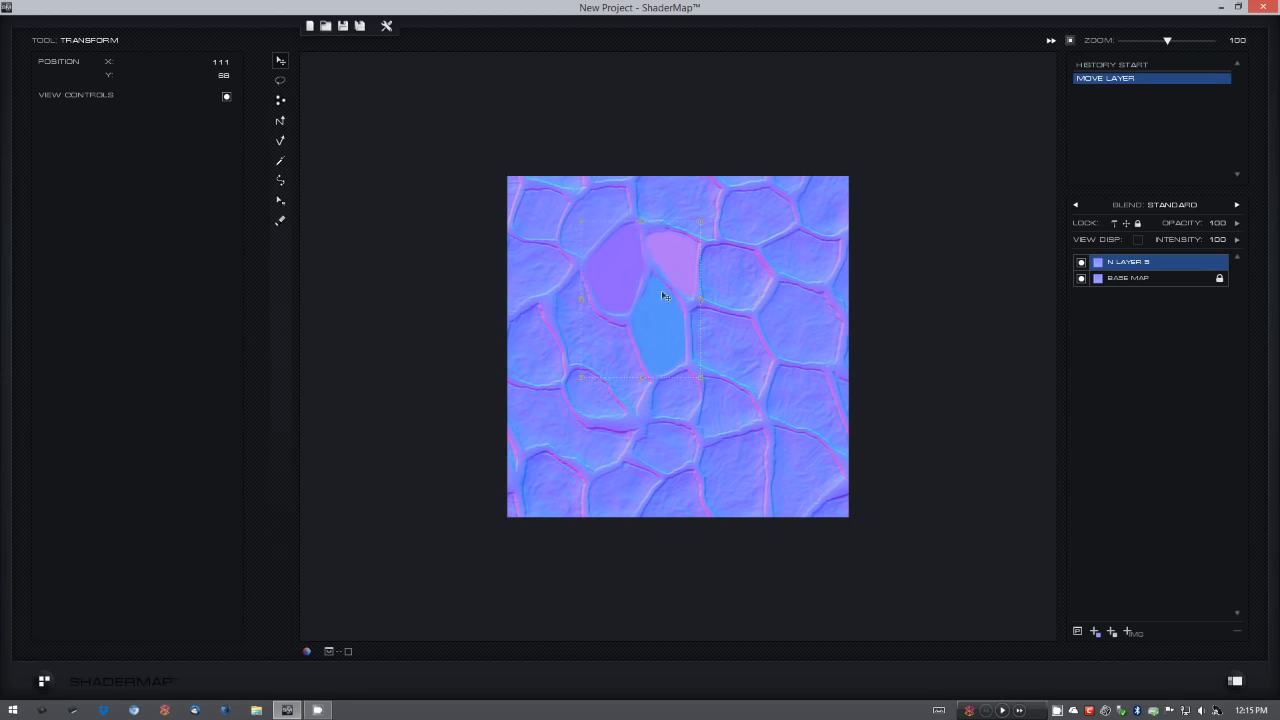
{"action": "left_click", "coordinate": [1236, 683]}
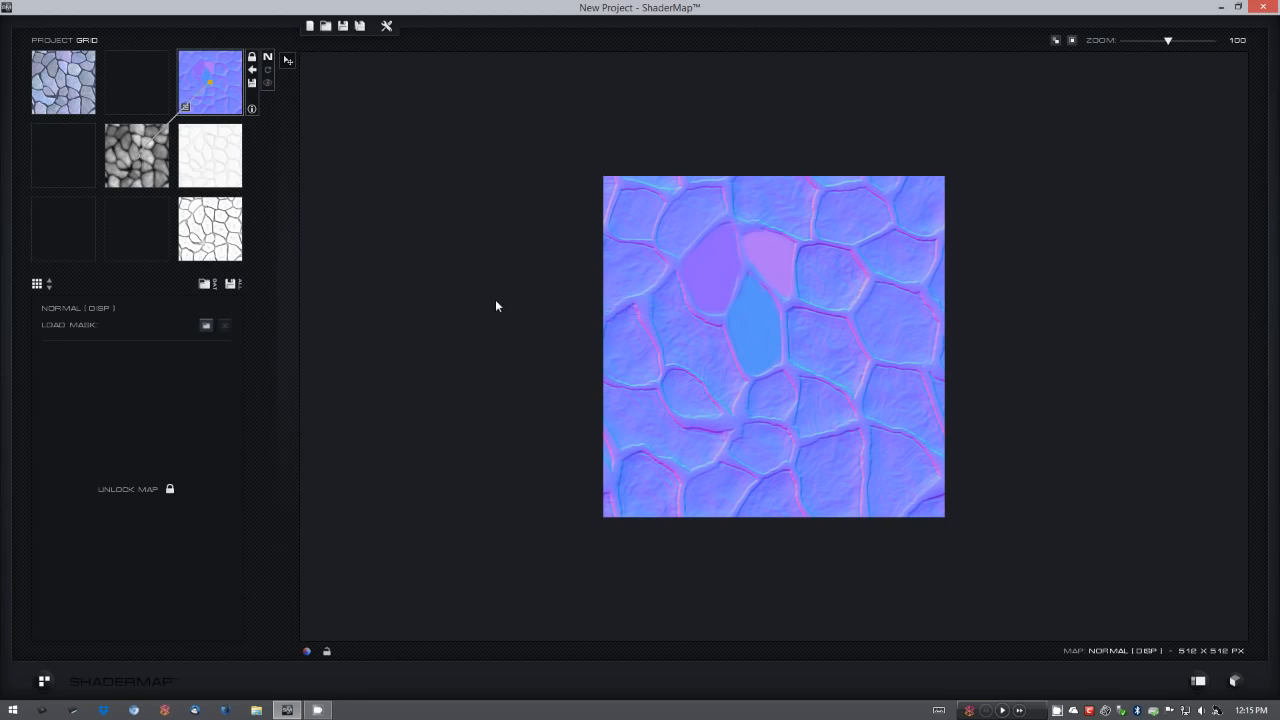
{"action": "left_click", "coordinate": [170, 492]}
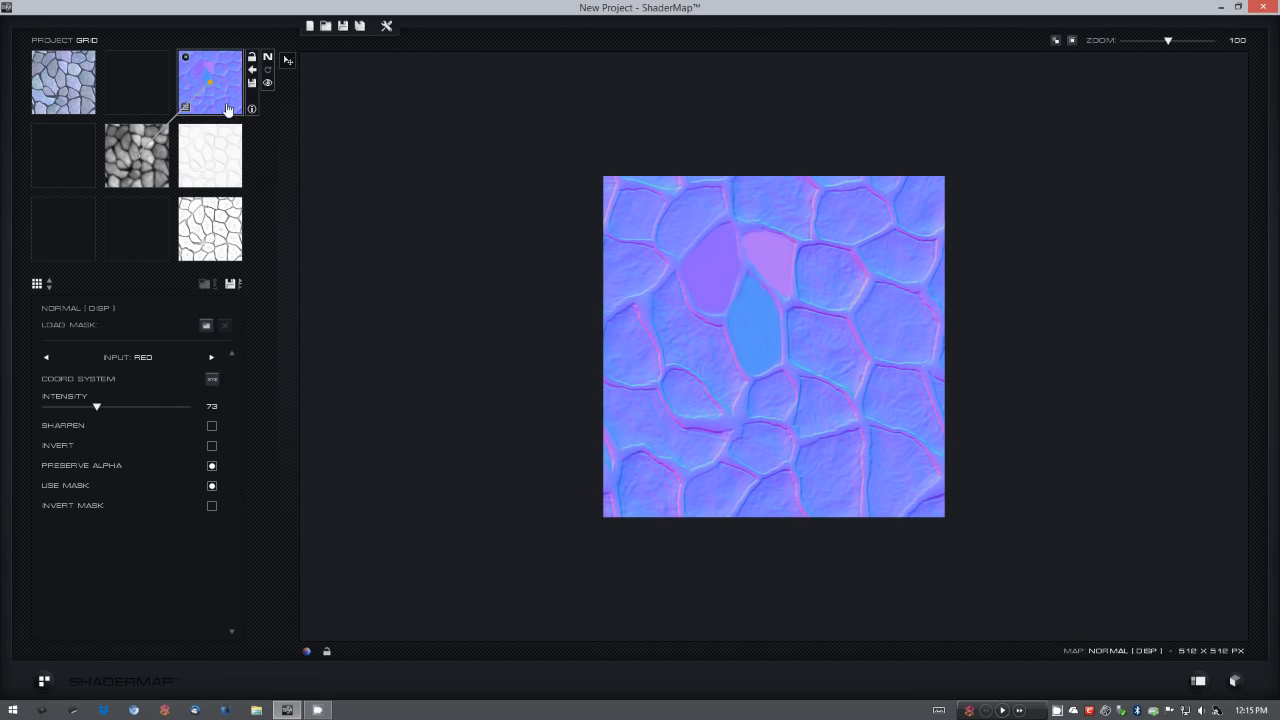
- Disable Auto Lock Map on Edit in the Normal Editor settings and apply the options
{"action": "left_click", "coordinate": [387, 27]}
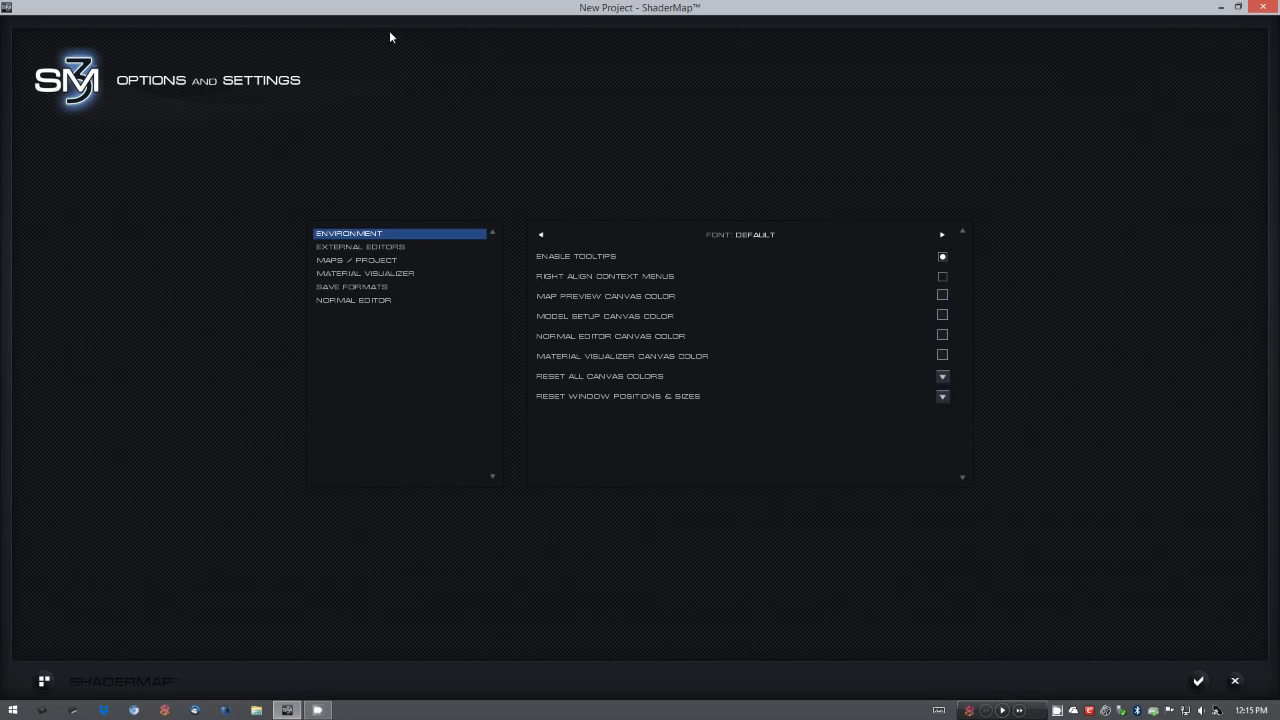
{"action": "left_click", "coordinate": [372, 299]}
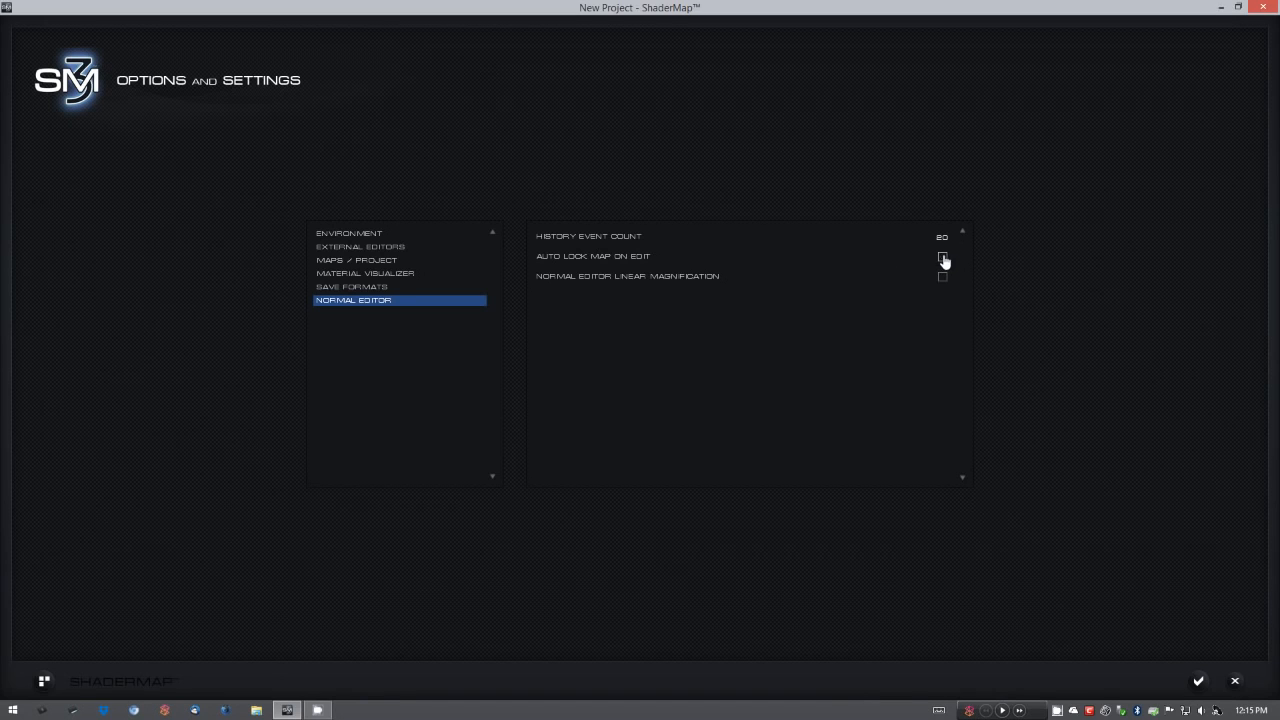
{"action": "left_click", "coordinate": [1198, 681]}
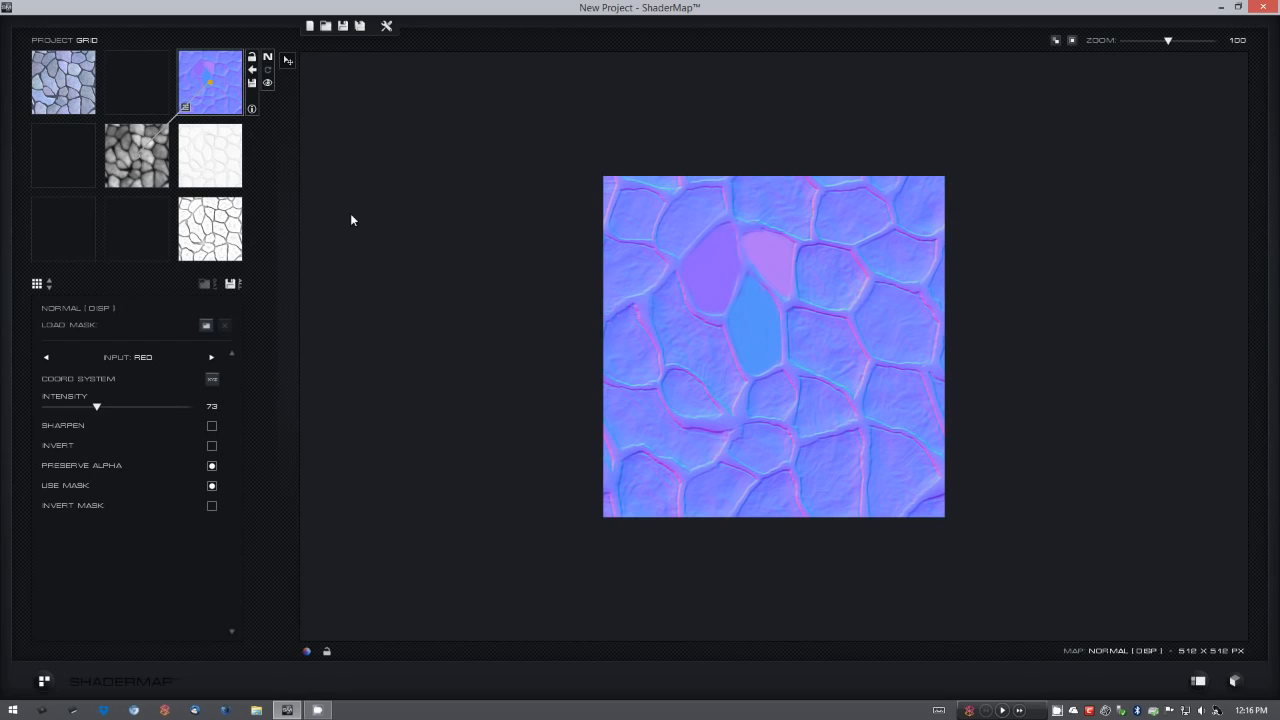
- Move N Layer 5 to X 113, Y 70 in the Normal Editor and return to the project grid
{"action": "left_click", "coordinate": [267, 57]}
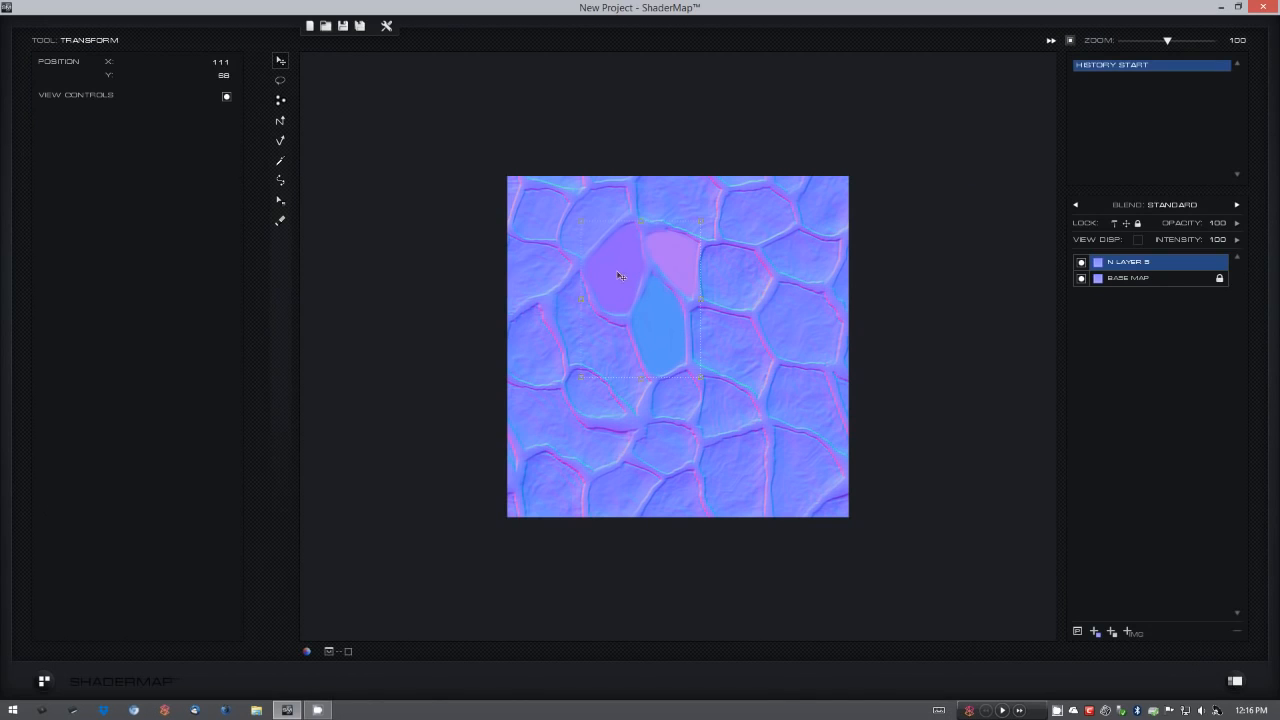
{"action": "mouse_move", "coordinate": [626, 280]}
{"action": "left_mouse_down"}
{"action": "mouse_move", "coordinate": [585, 228]}
{"action": "mouse_move", "coordinate": [606, 235]}
{"action": "mouse_move", "coordinate": [635, 314]}
{"action": "mouse_move", "coordinate": [628, 287]}
{"action": "left_mouse_up"}
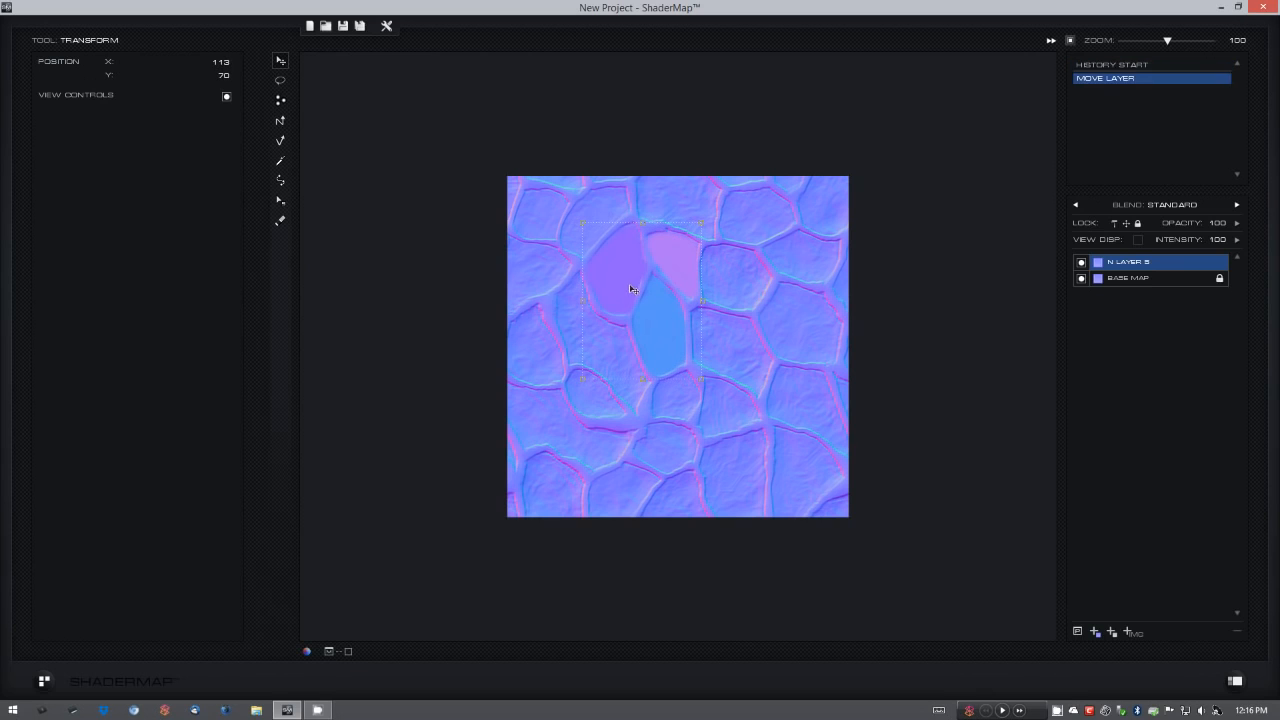
{"action": "left_click", "coordinate": [1234, 680]}
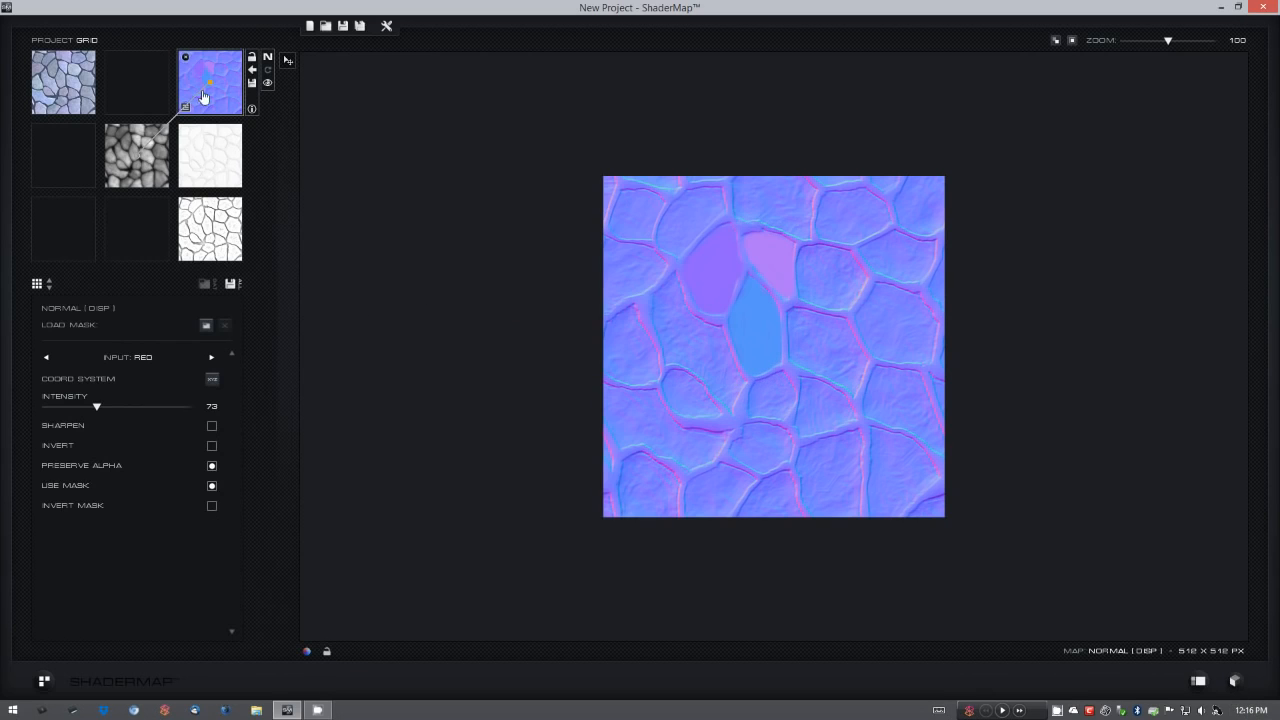